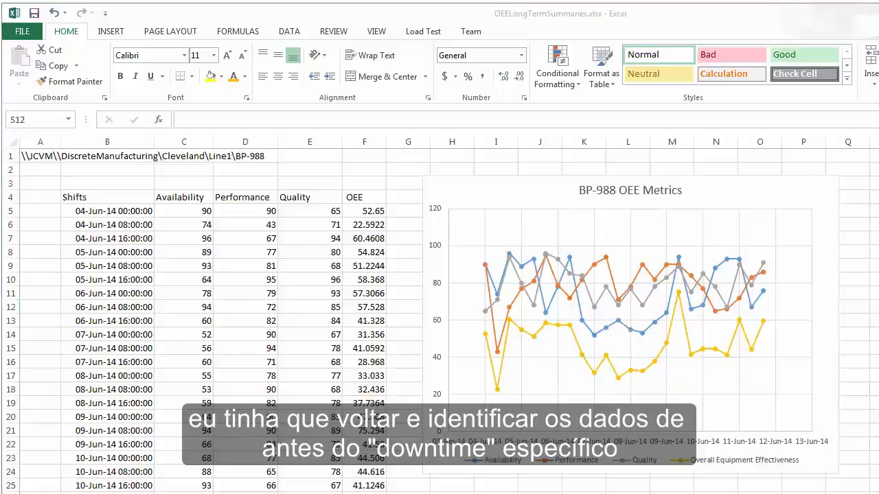
Switch to PI System Explorer and display the element templates in the Discrete Manufacturing library.
key(alt+Tab)
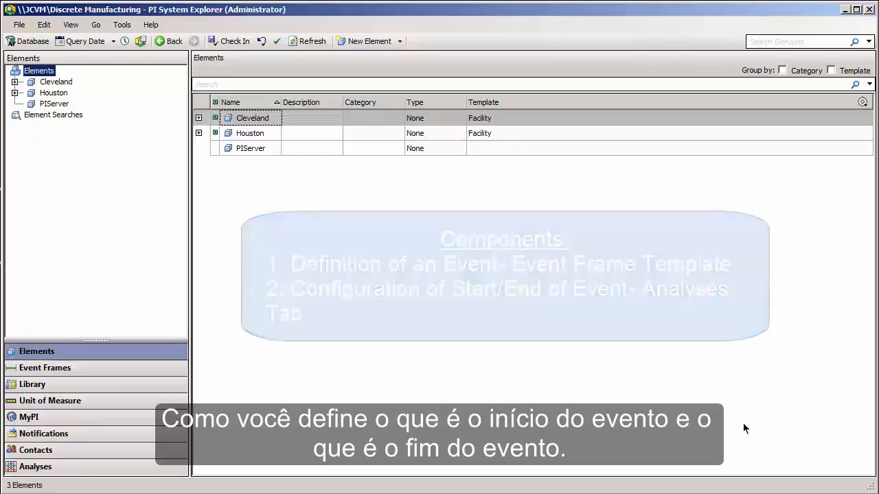
click(149, 389)
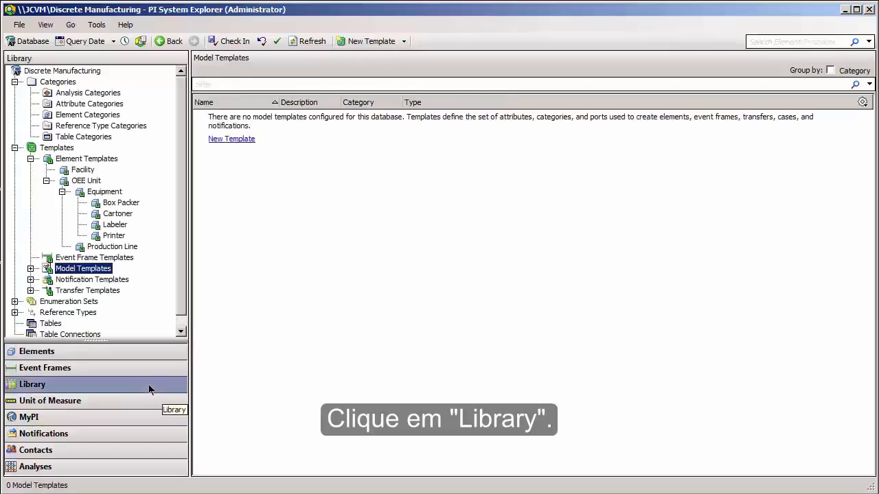
click(85, 160)
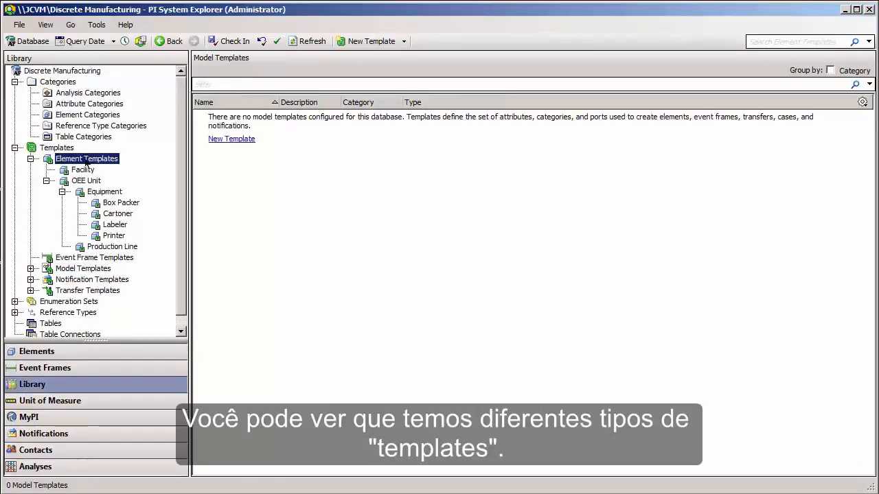
click(68, 148)
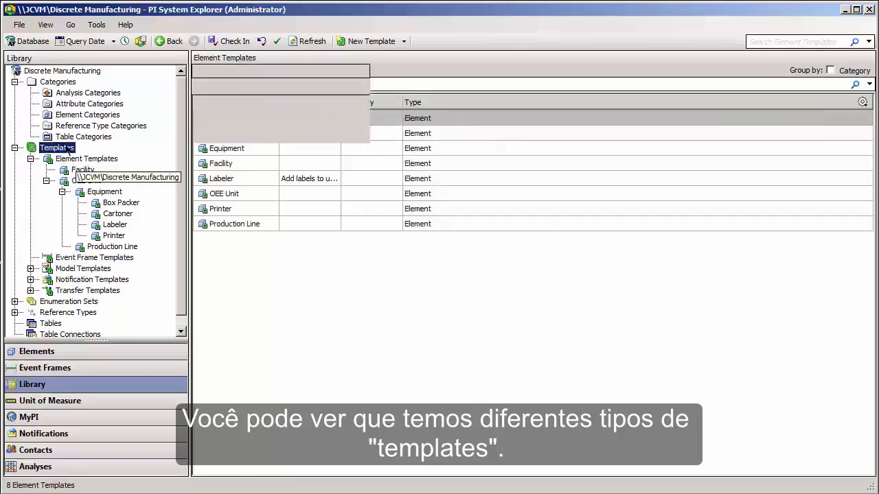
click(96, 162)
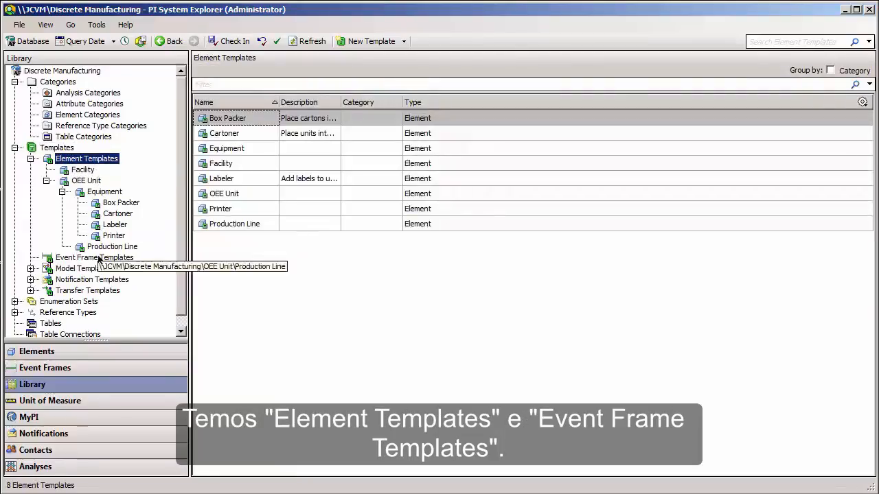
Create a new event frame template in the library and name it Downtime.
click(98, 259)
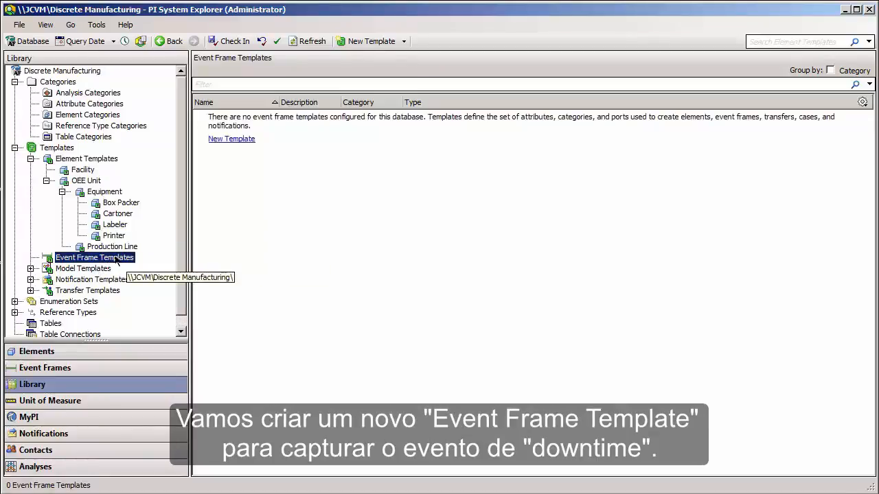
right_click(117, 260)
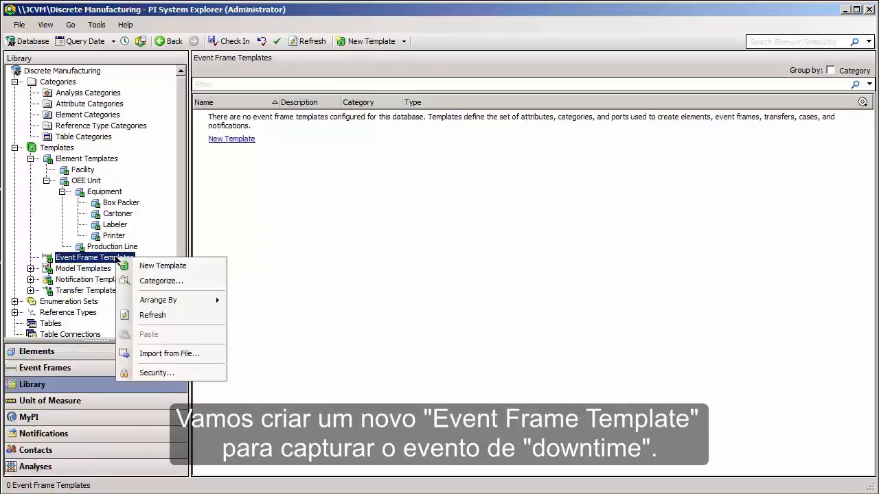
click(127, 265)
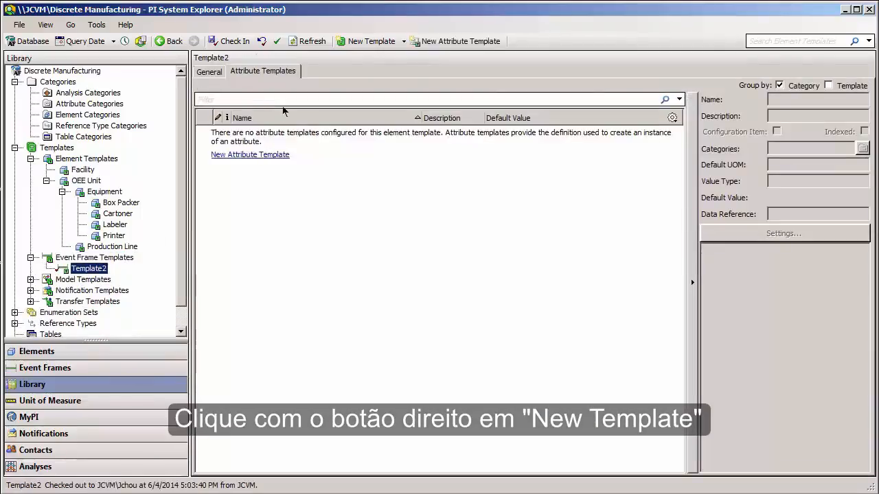
click(223, 72)
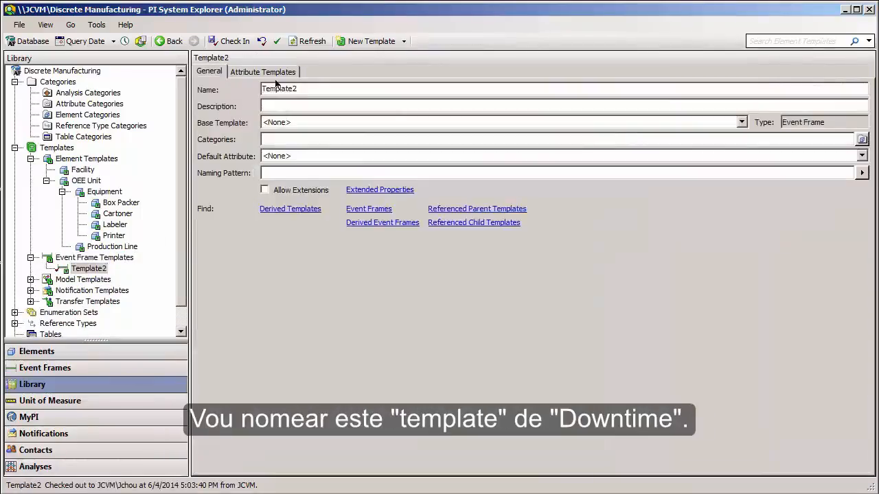
drag(299, 89, 197, 84)
text(Downtime)
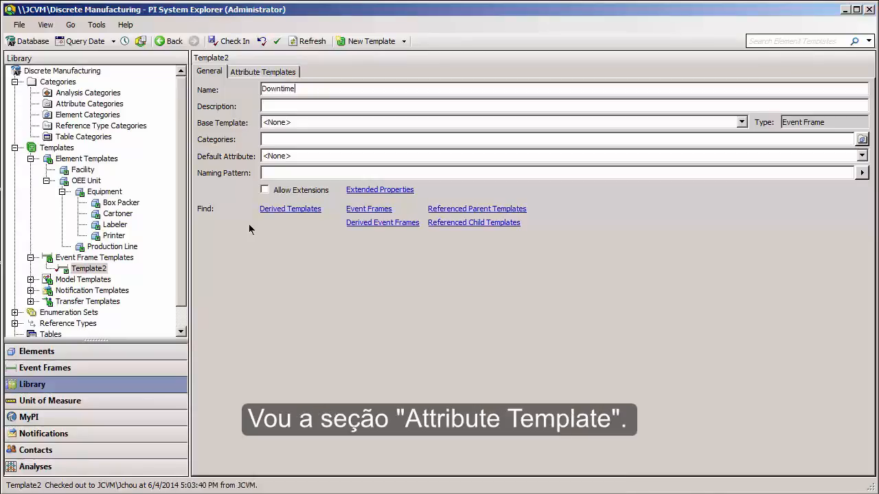
Add an attribute template named Status to the Downtime event frame template.
click(265, 74)
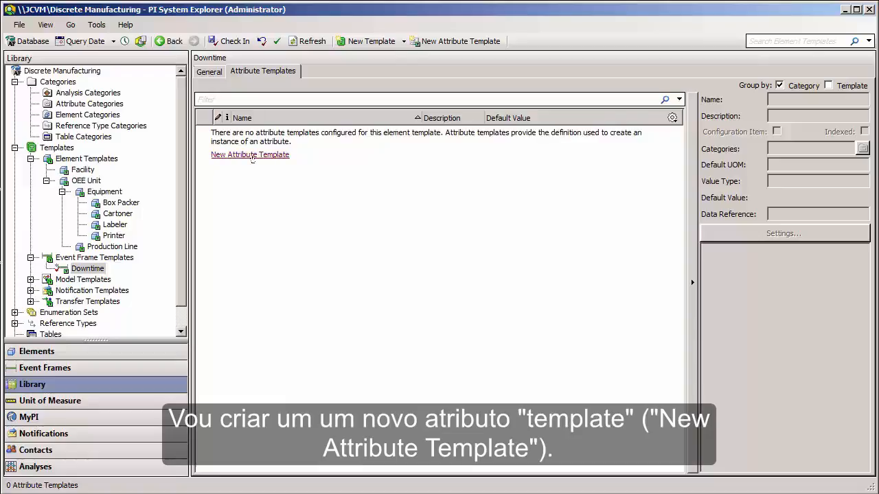
click(251, 155)
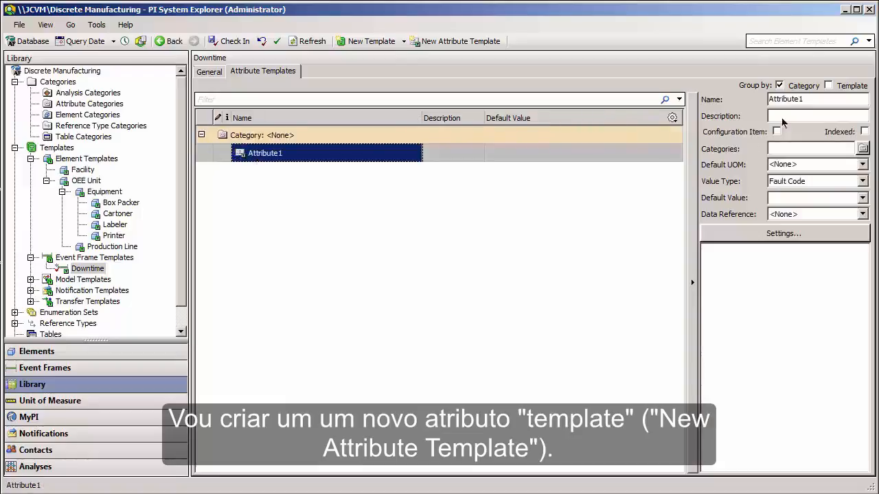
double_click(805, 99)
text(Status)
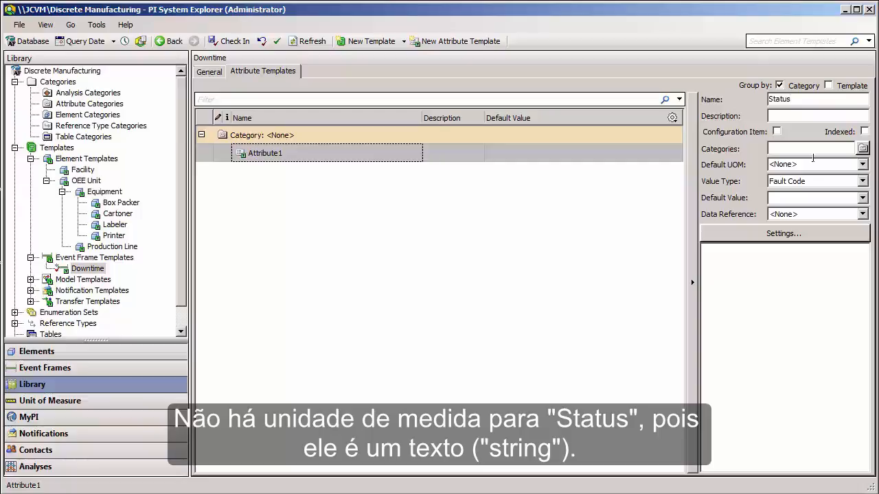
Set the Status attribute's value type to the Status enumeration set and its data reference to PI Point.
click(824, 180)
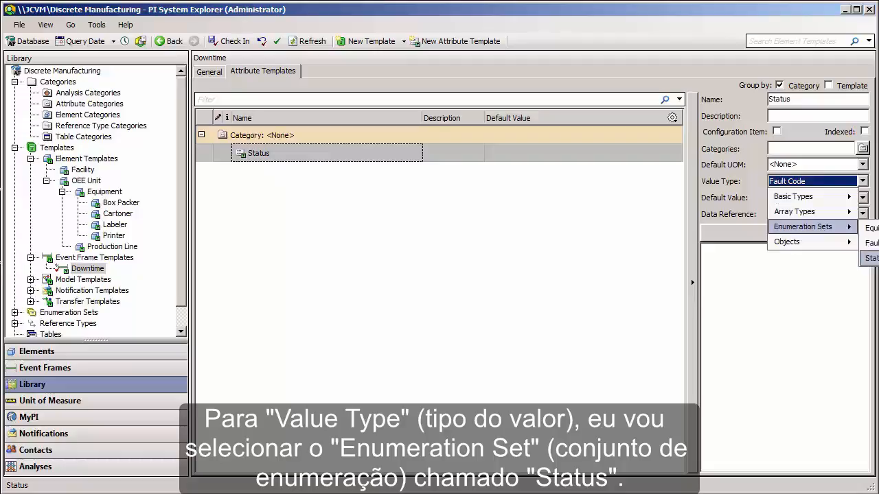
click(870, 258)
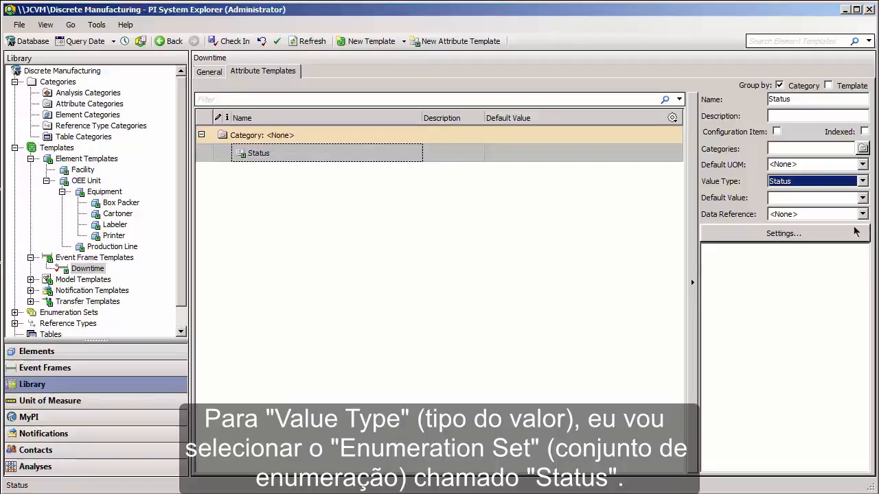
click(819, 213)
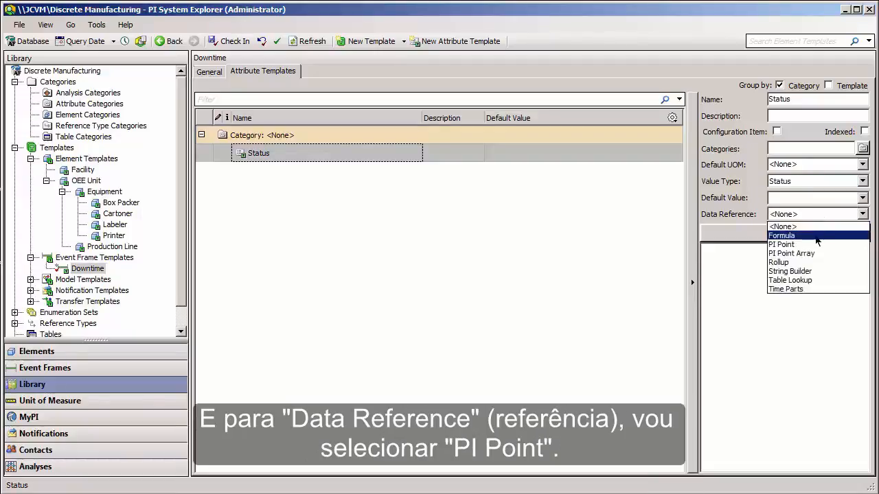
click(812, 243)
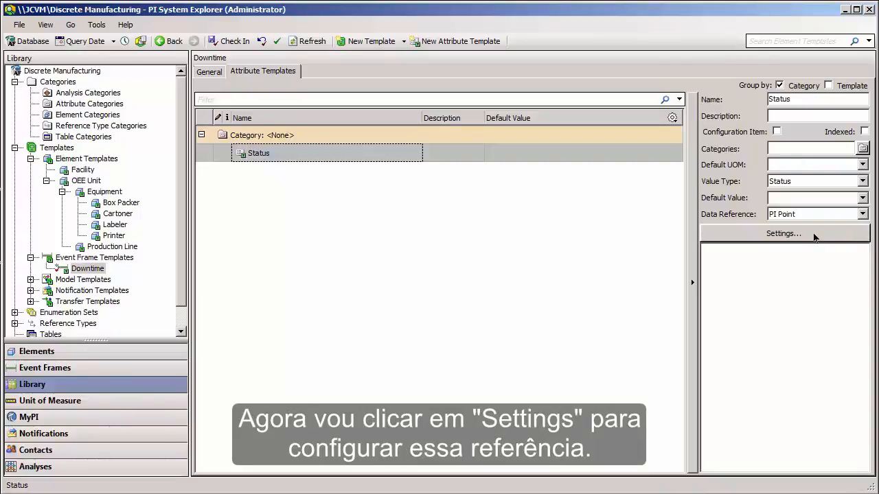
Configure the Status data reference to use the attribute .\Elements[.]|Status with Start Time as the time range method.
click(814, 236)
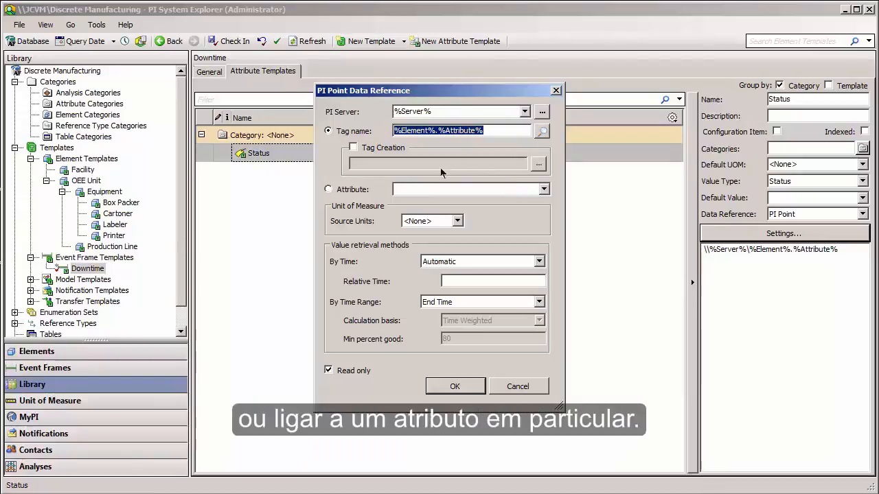
click(354, 191)
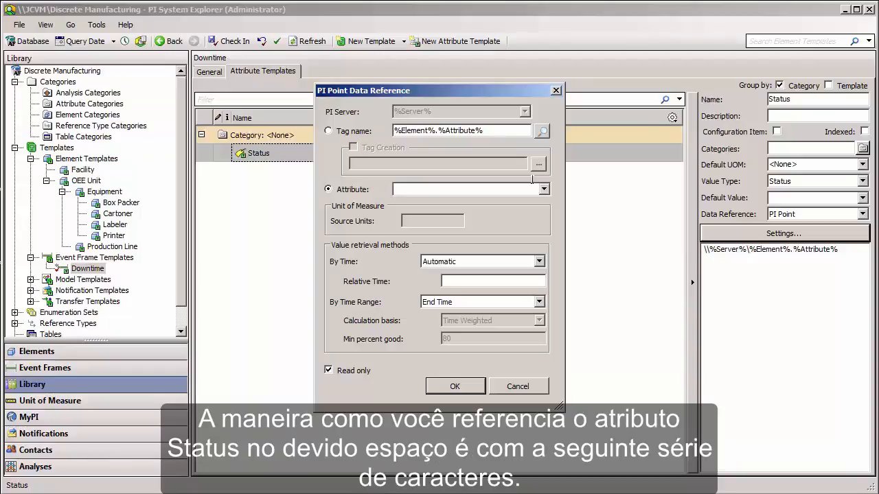
text(.\Elements[)
text(Status)
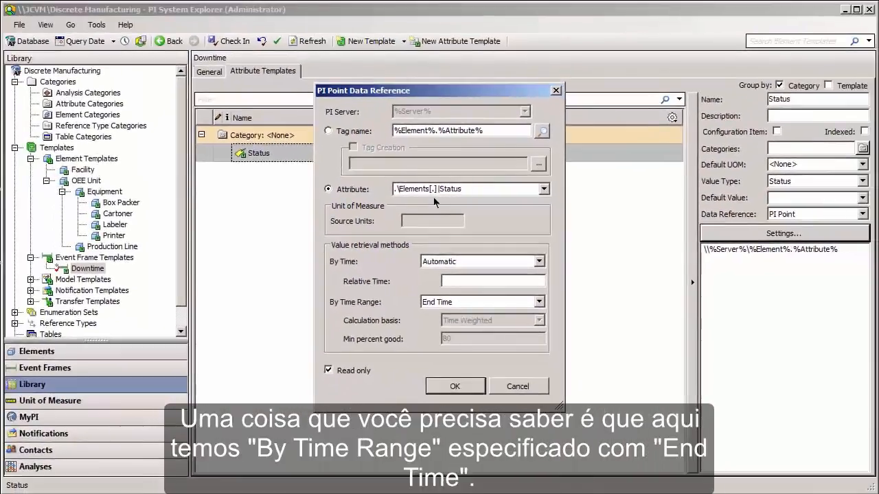
click(459, 301)
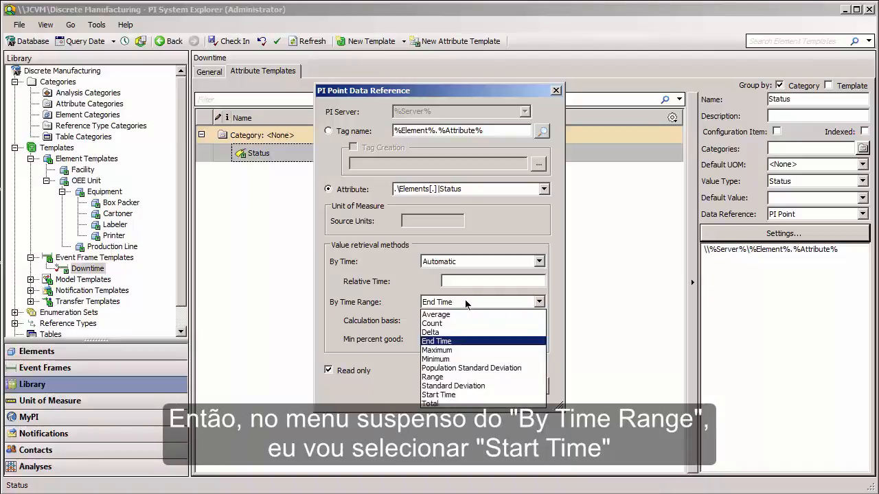
click(454, 394)
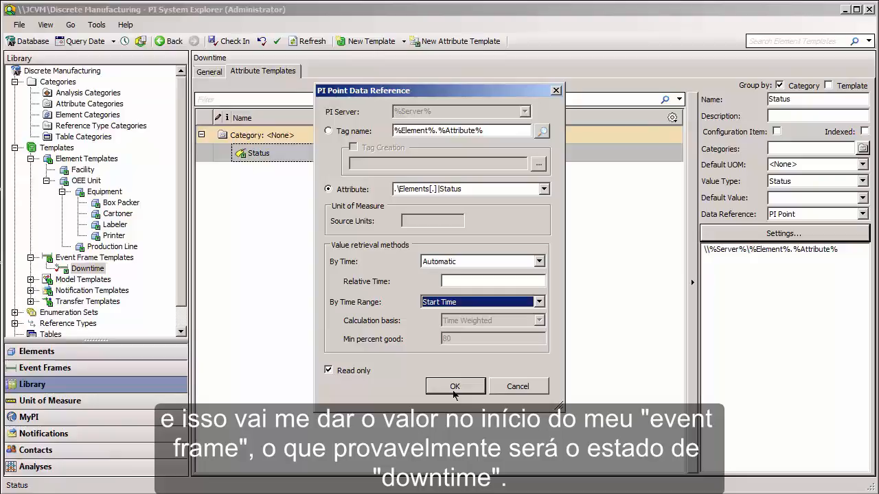
click(455, 389)
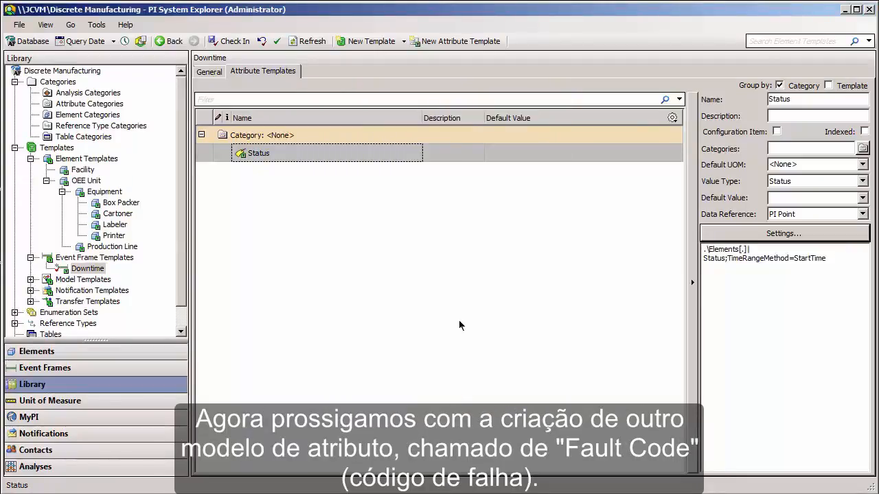
Add a second attribute template named Fault Code to the Downtime template.
click(400, 229)
right_click(400, 229)
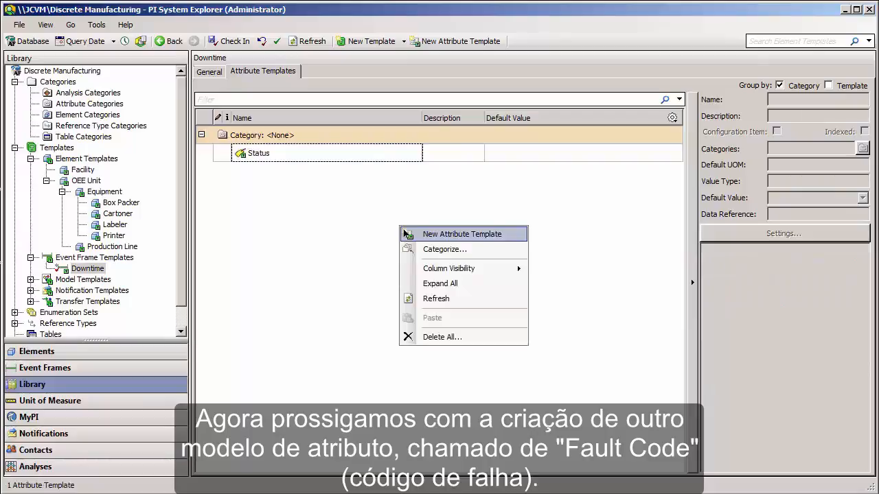
click(404, 234)
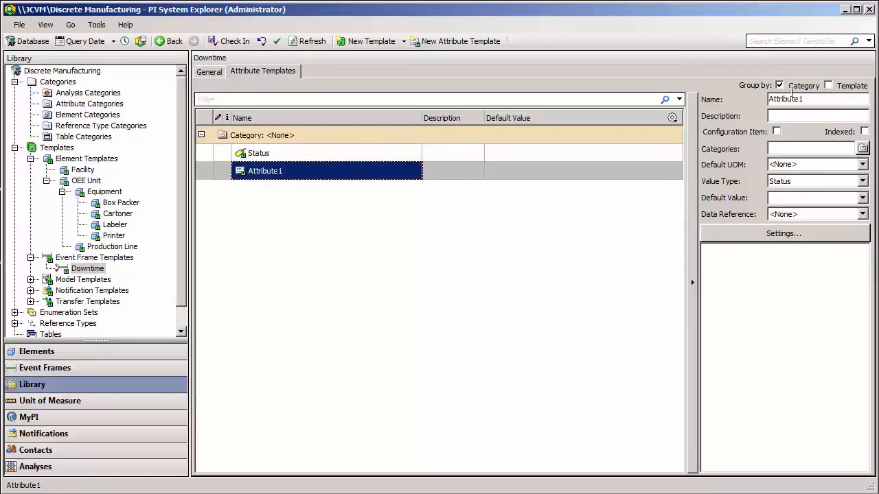
drag(805, 96, 750, 93)
text(Fault)
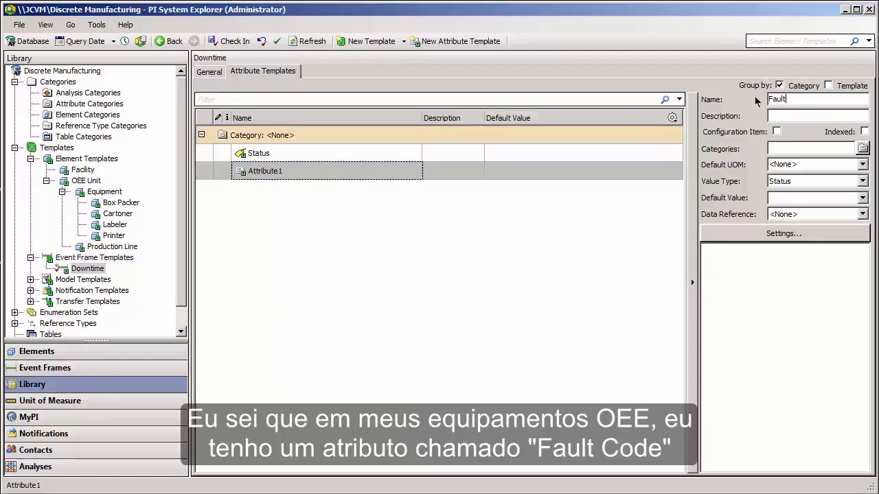
text( Code)
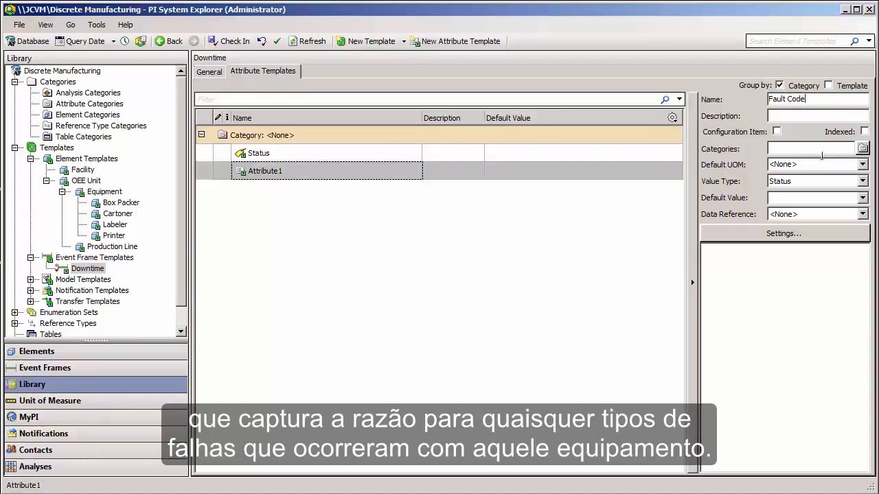
Set Fault Code's value type to the Fault Code enumeration set and its data reference to PI Point.
click(836, 183)
mouse_move(824, 226)
click(868, 243)
click(835, 214)
click(820, 244)
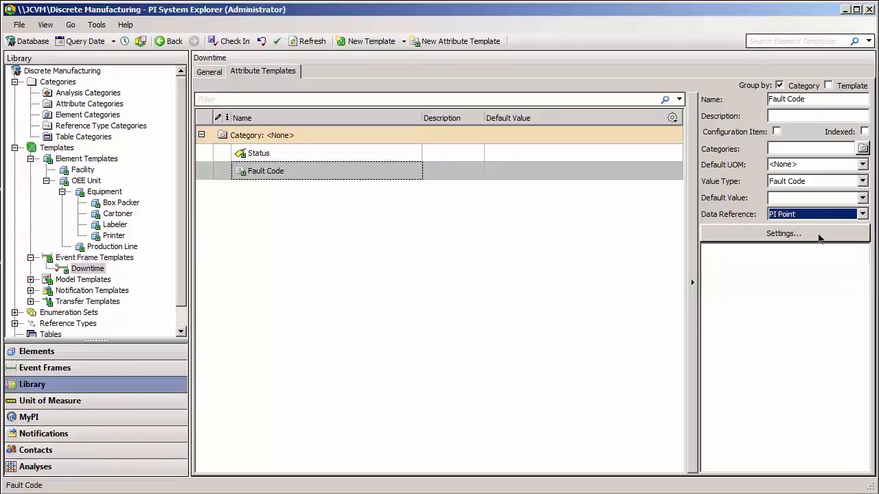
Configure the Fault Code data reference to use the attribute .\Elements[.]|Fault Code with Start Time as the time range method.
click(818, 235)
click(357, 190)
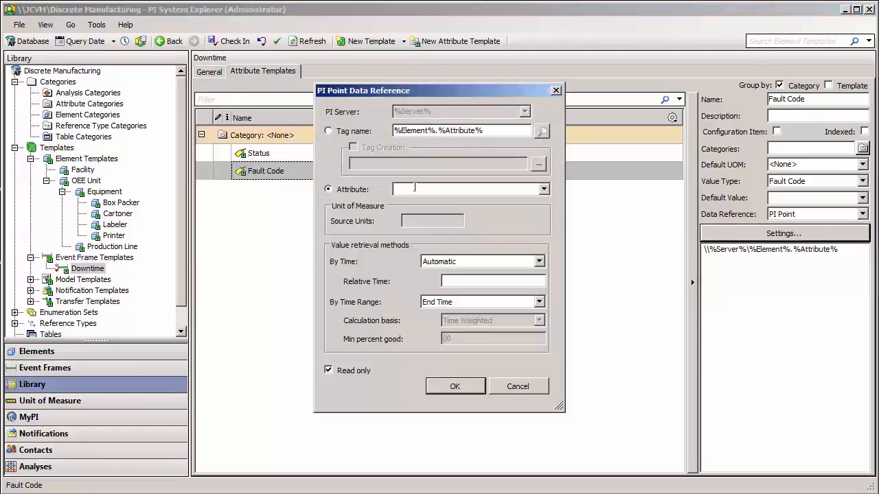
text(Elements[.]|)
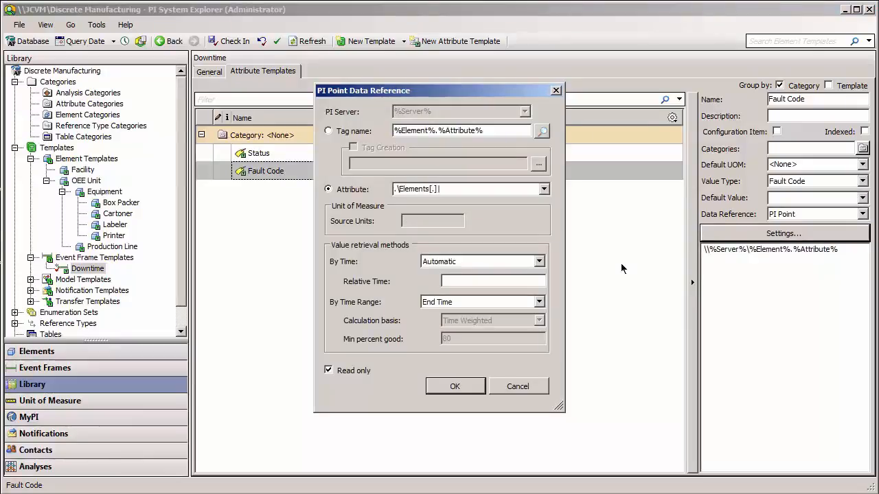
text(Fault Code)
click(519, 302)
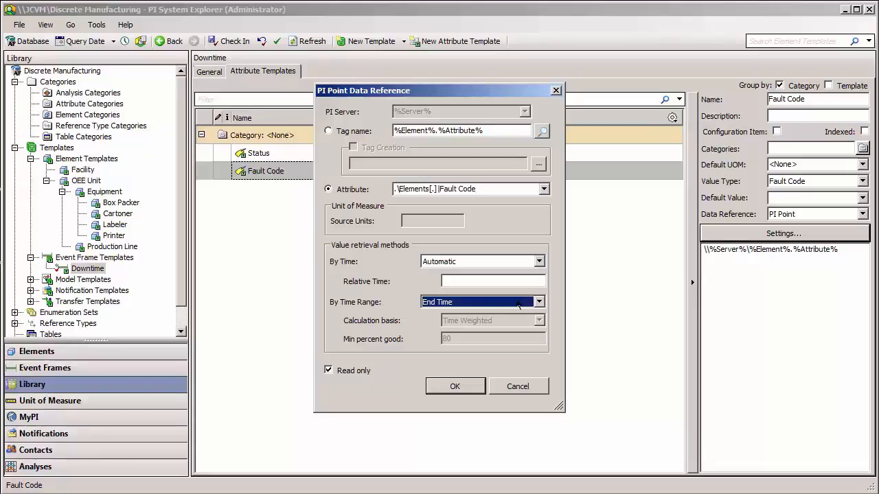
click(479, 394)
click(461, 387)
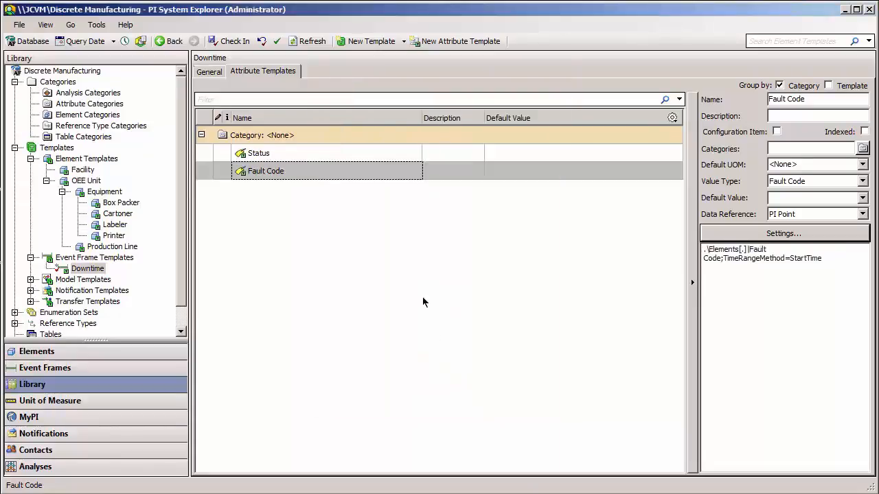
Add a third attribute template named Shift to the Downtime template.
click(398, 243)
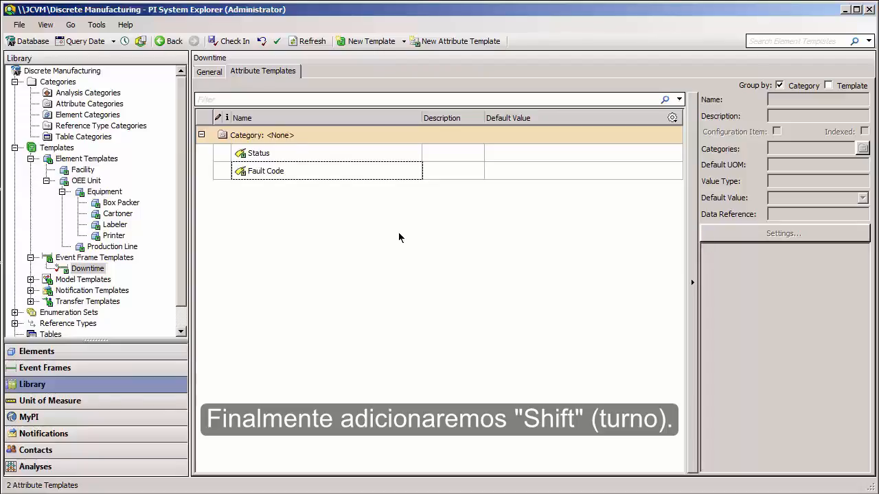
right_click(398, 238)
click(406, 243)
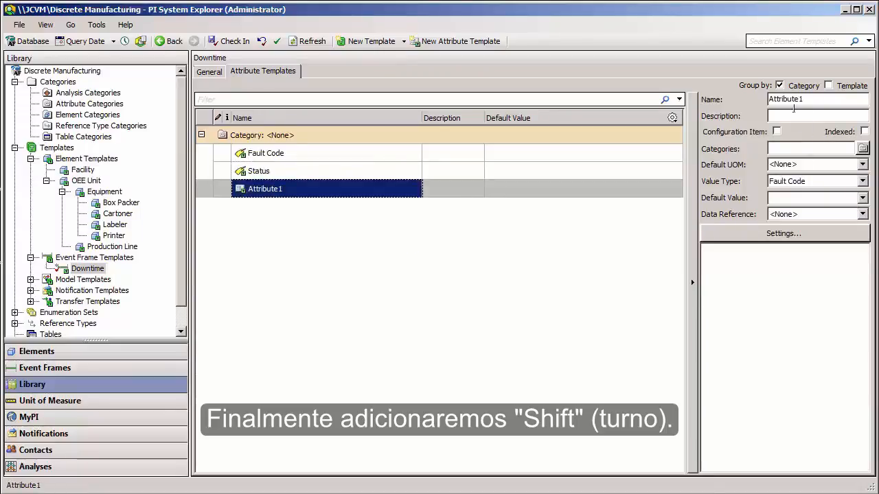
double_click(799, 99)
text(Shift)
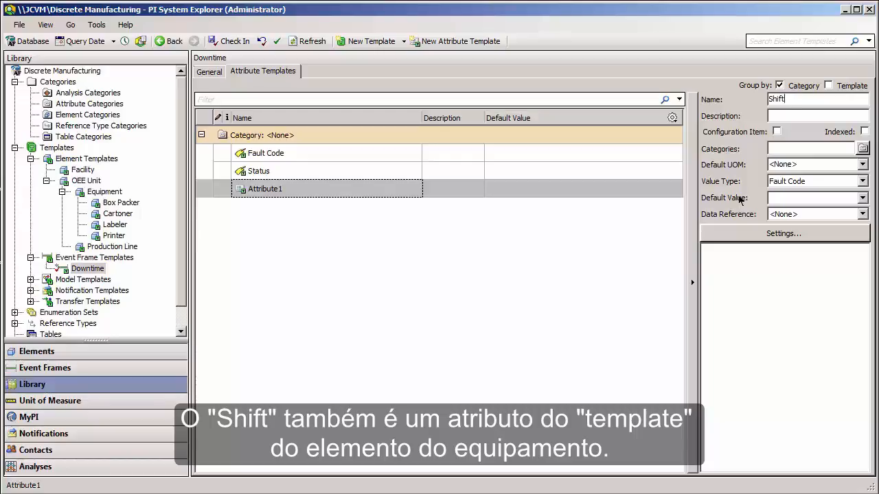
Set Shift's value type to Double and its data reference to PI Point.
click(810, 181)
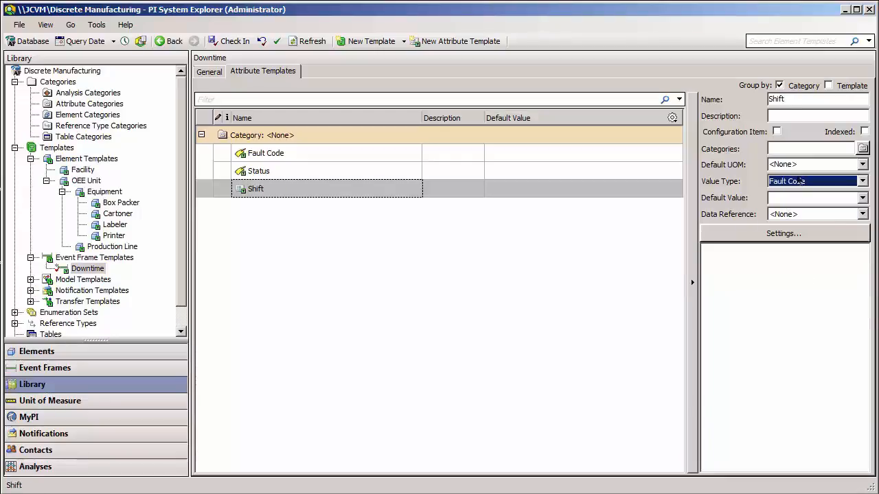
mouse_move(810, 198)
click(871, 243)
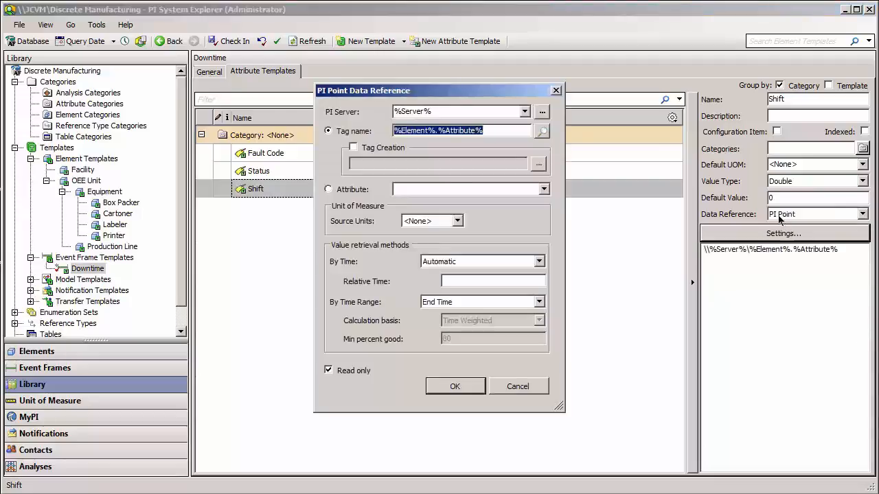
Configure the Shift data reference to use the attribute .\Elements[.]|Shift with Start Time as the time range method.
click(424, 189)
text(.\Elements[.]|Shift)
click(445, 302)
click(439, 394)
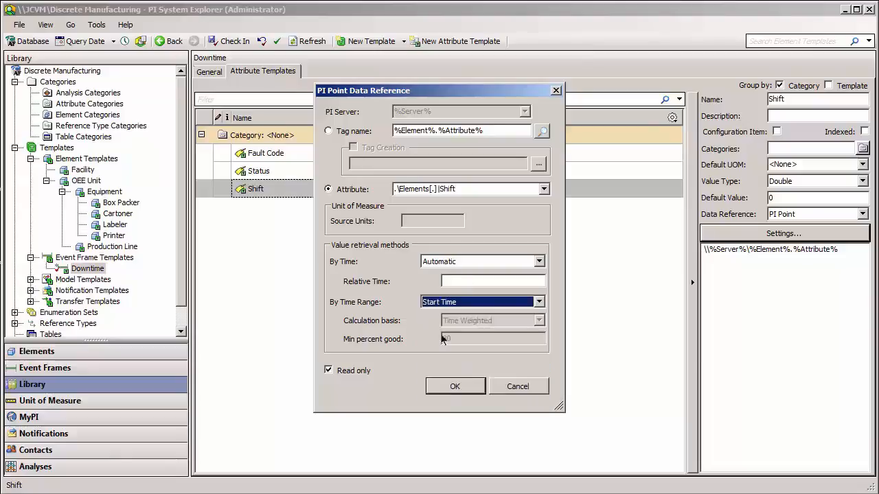
click(443, 383)
Add a fourth attribute template named Duration to the Downtime template.
click(405, 265)
click(406, 261)
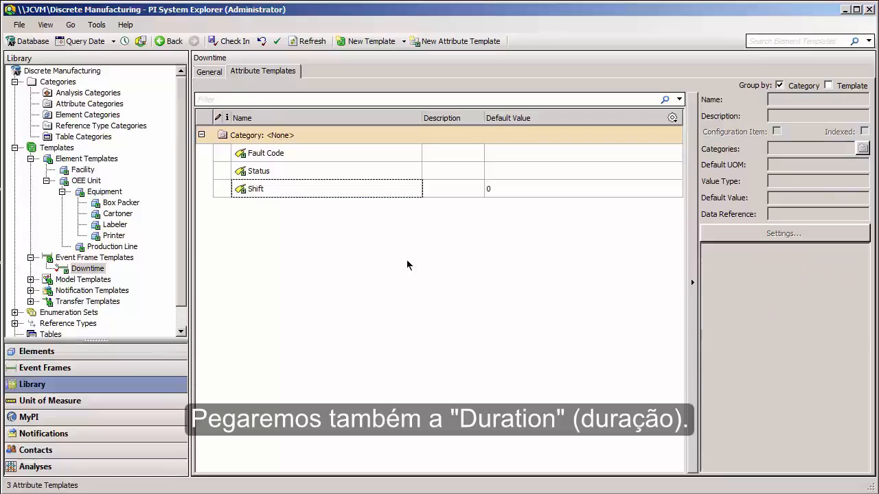
right_click(407, 259)
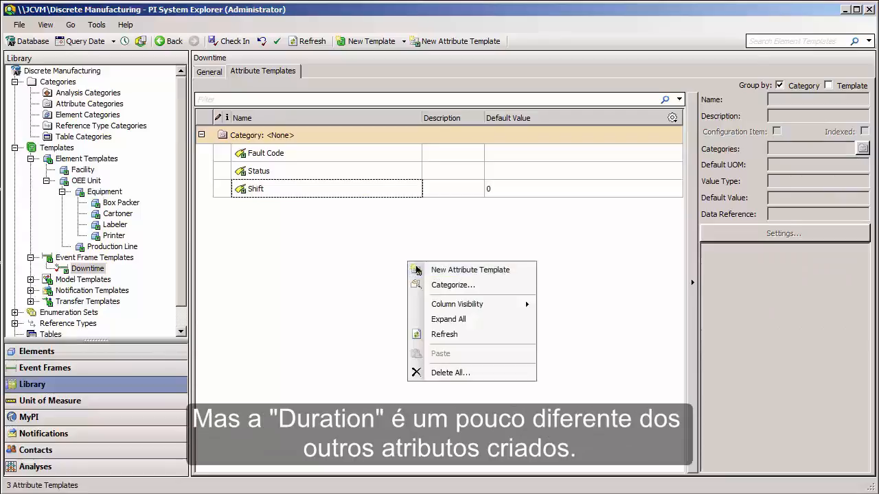
click(442, 269)
double_click(784, 98)
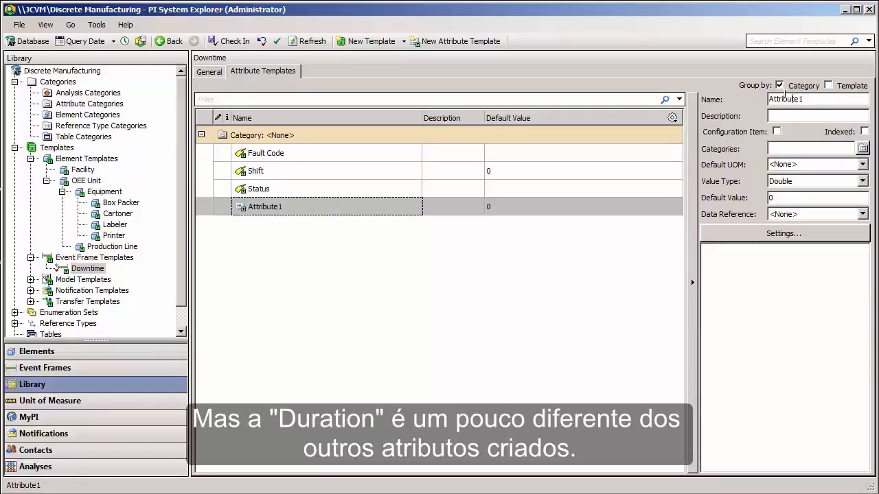
text(Duration)
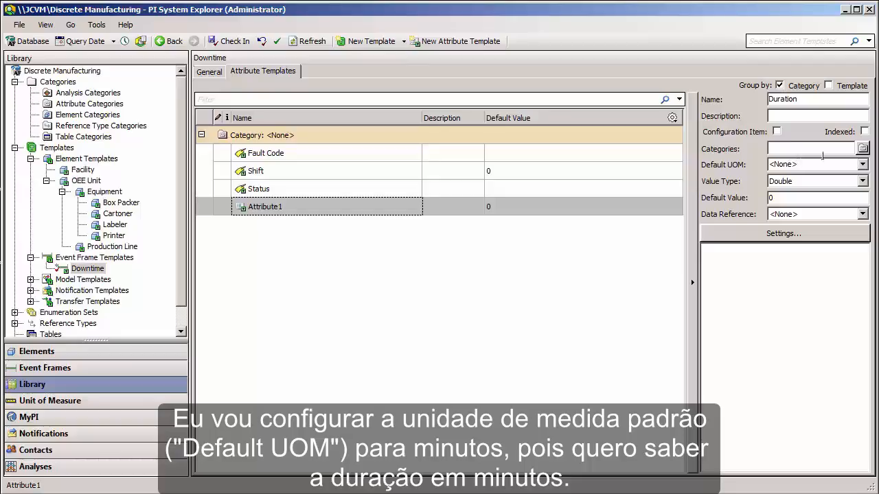
Set Duration's default unit of measure to minute and its data reference to PI Point.
click(844, 163)
text(min)
text(ute)
key(Tab)
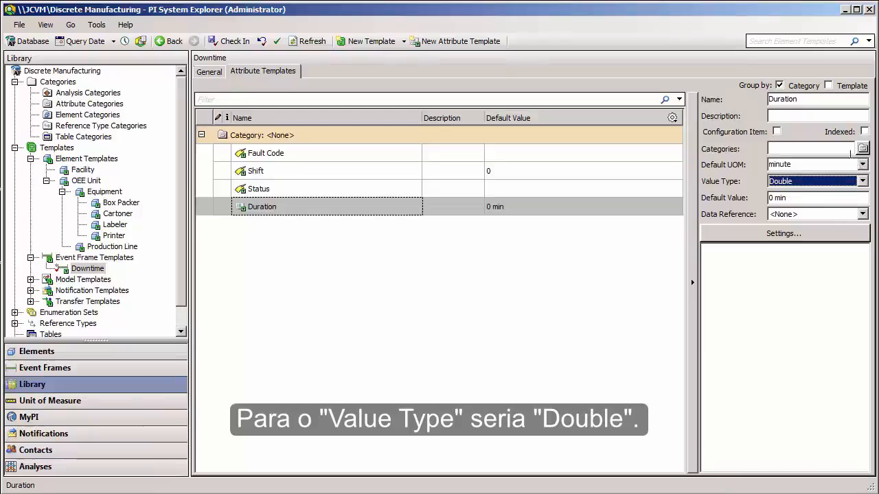
click(808, 214)
click(797, 245)
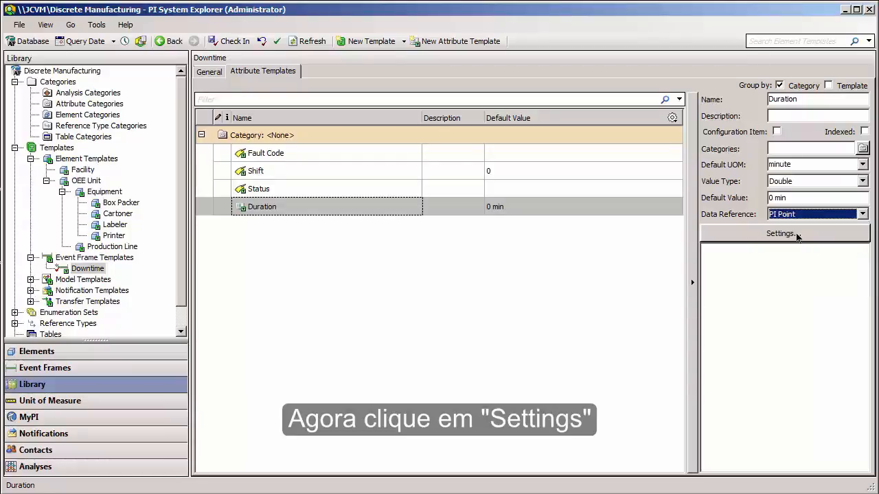
Point the Duration data reference to the attribute .\Elements[.]|Status.
click(798, 234)
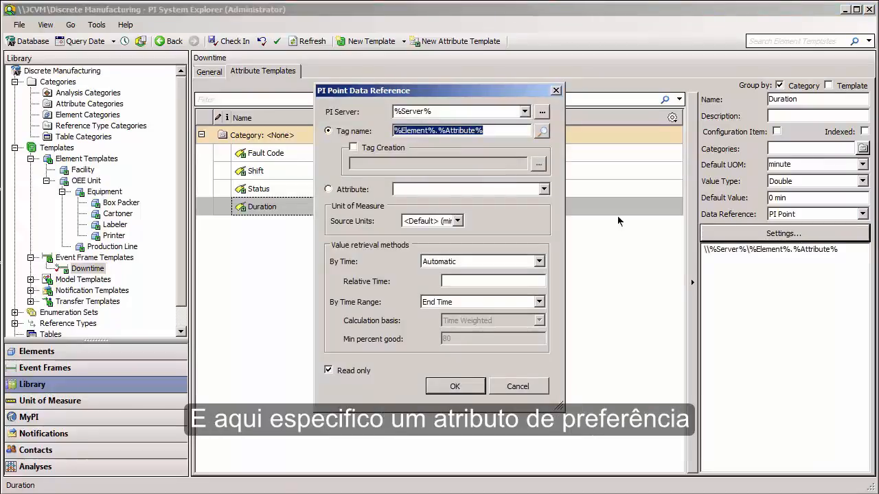
click(355, 190)
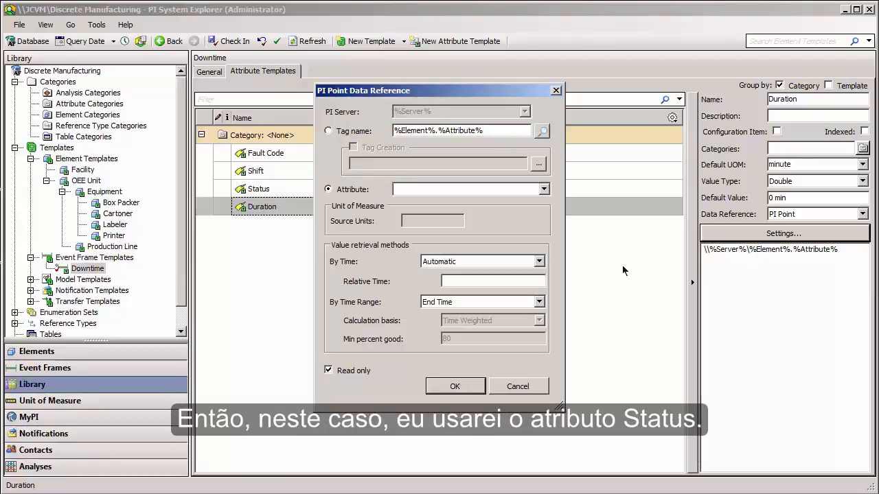
text(.\Elements[.]|)
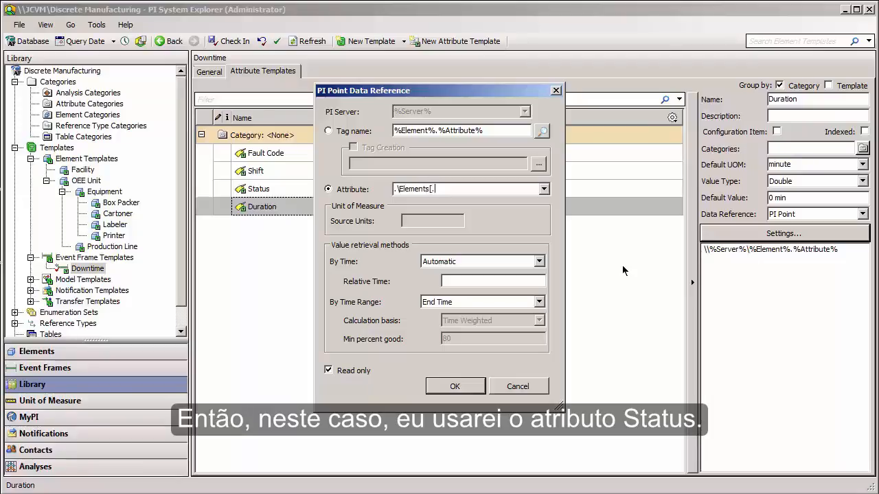
text(Status)
Set Duration's value retrieval to Not Supported by time and Count by time range, and accept the data reference settings.
click(502, 261)
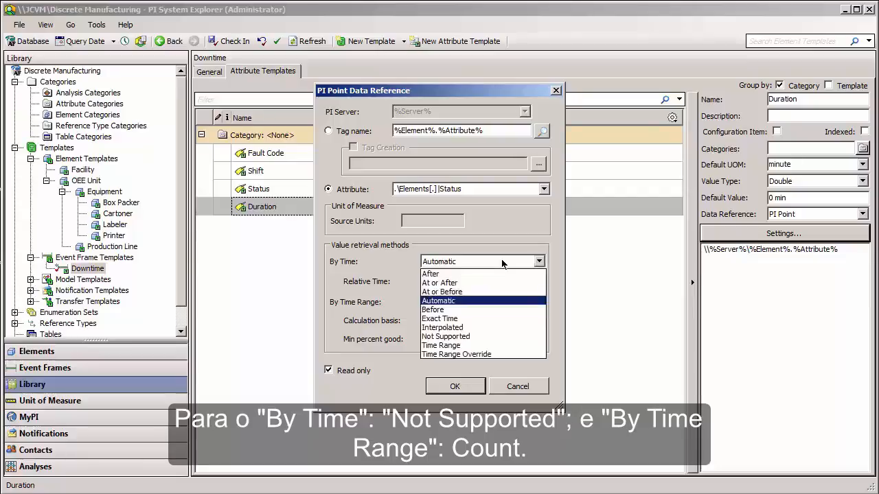
click(479, 336)
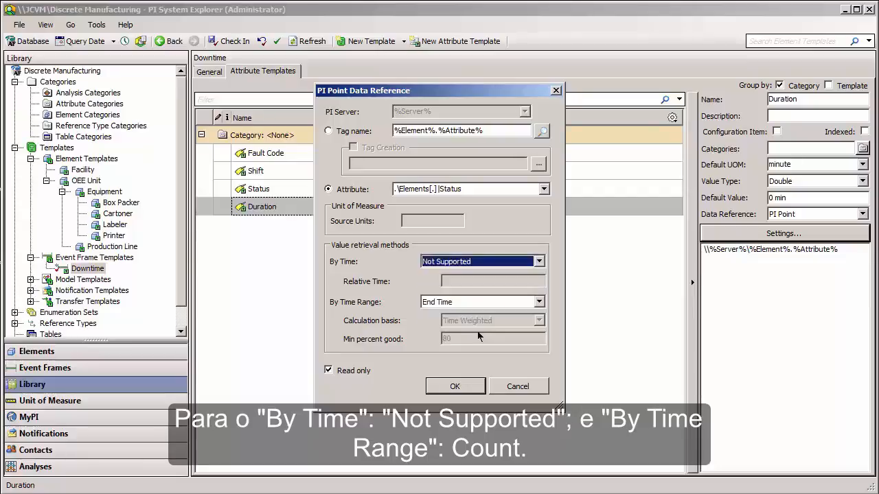
click(484, 303)
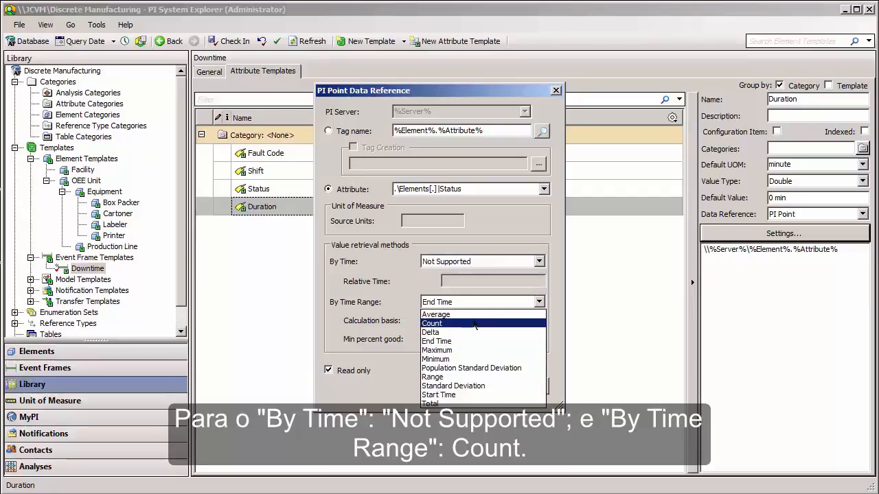
click(475, 324)
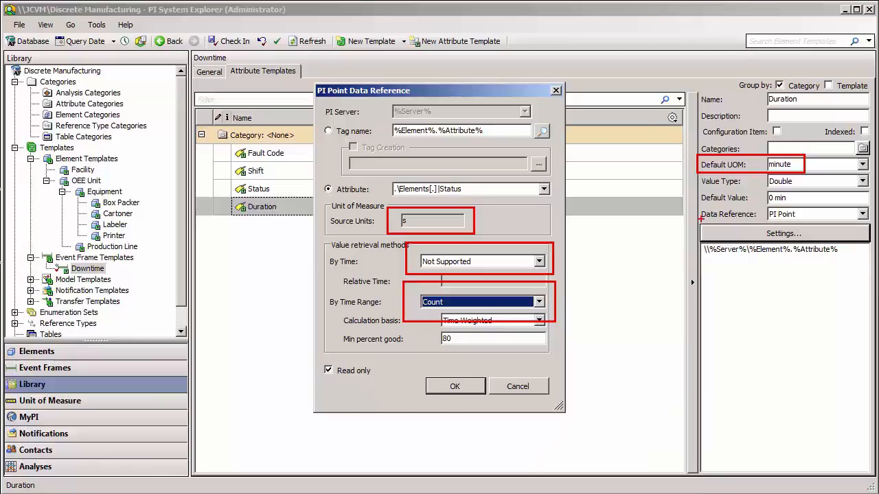
click(447, 382)
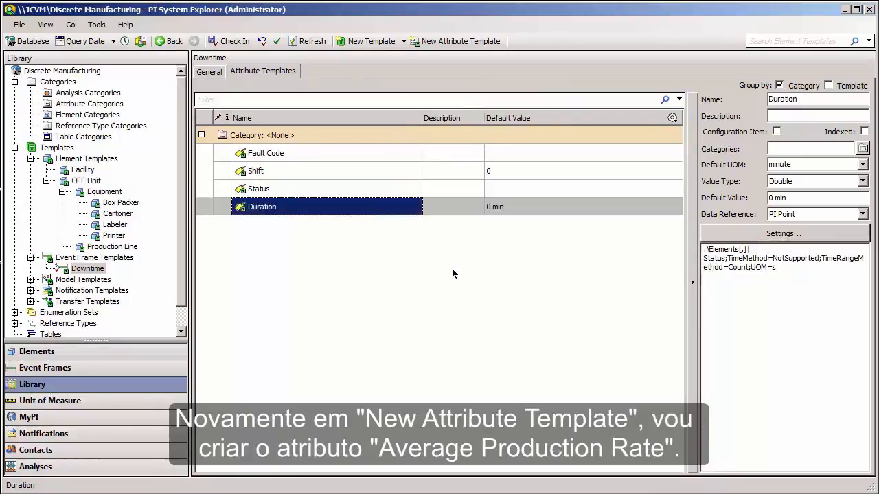
Add a fifth attribute template named Average Production Rate to the Downtime template.
right_click(450, 270)
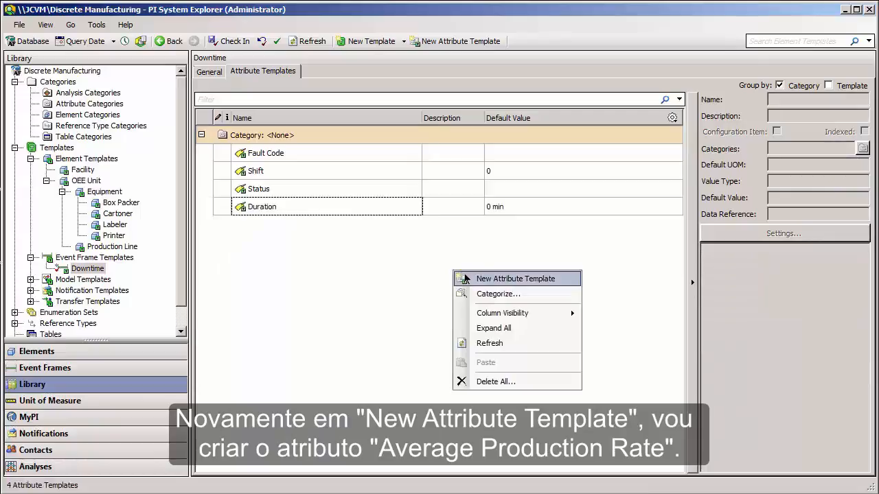
click(465, 279)
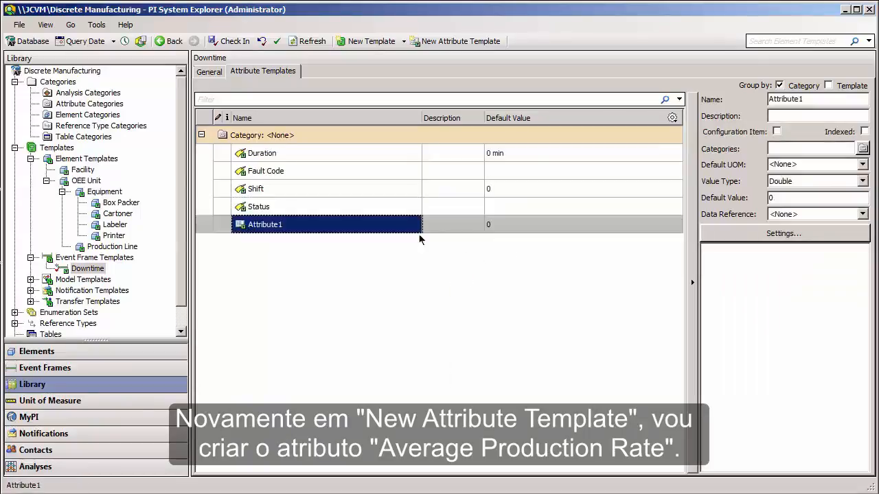
double_click(832, 99)
text(Average Prod)
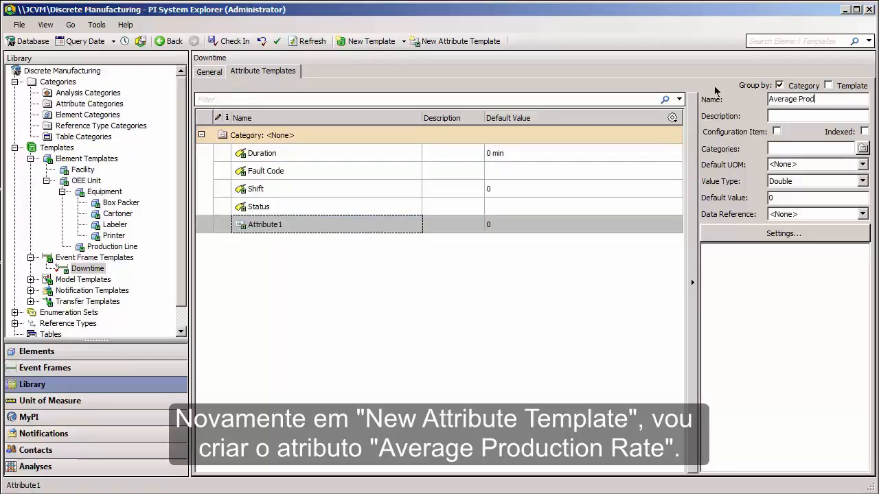
text(uction Rate)
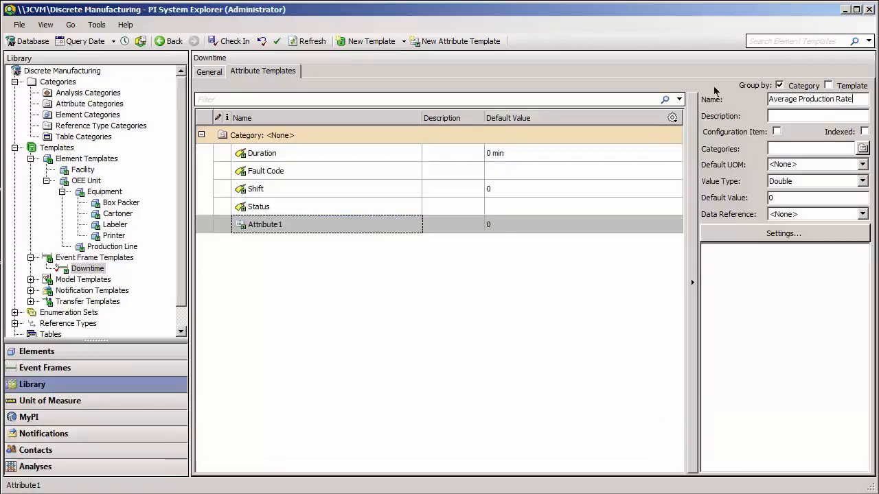
Give Average Production Rate a PI Point data reference that uses the attribute .\Elements[.]|Production Rate.
click(838, 215)
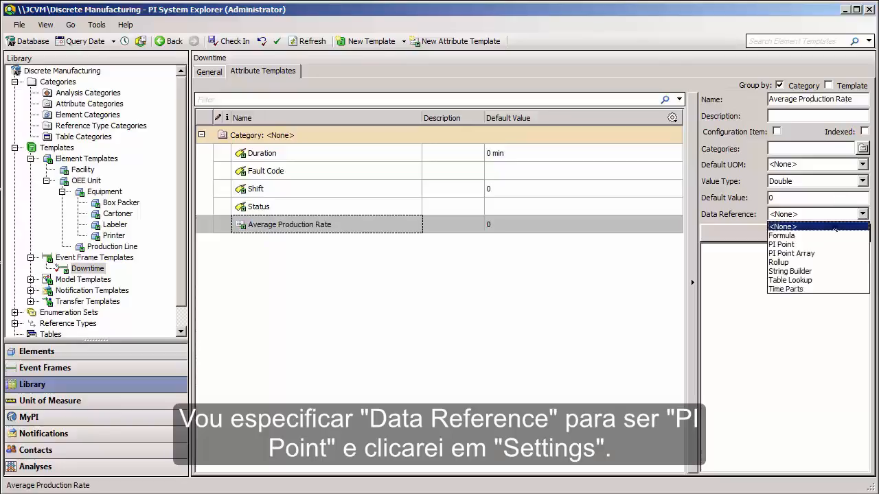
click(825, 245)
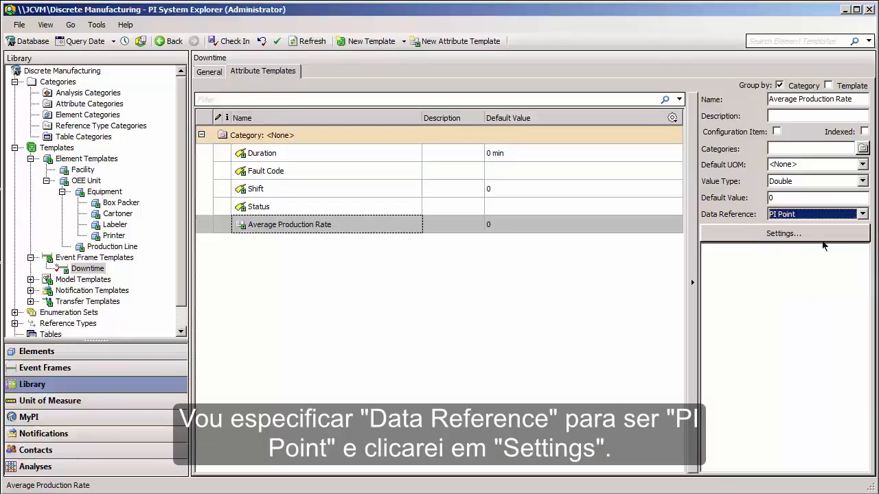
click(823, 234)
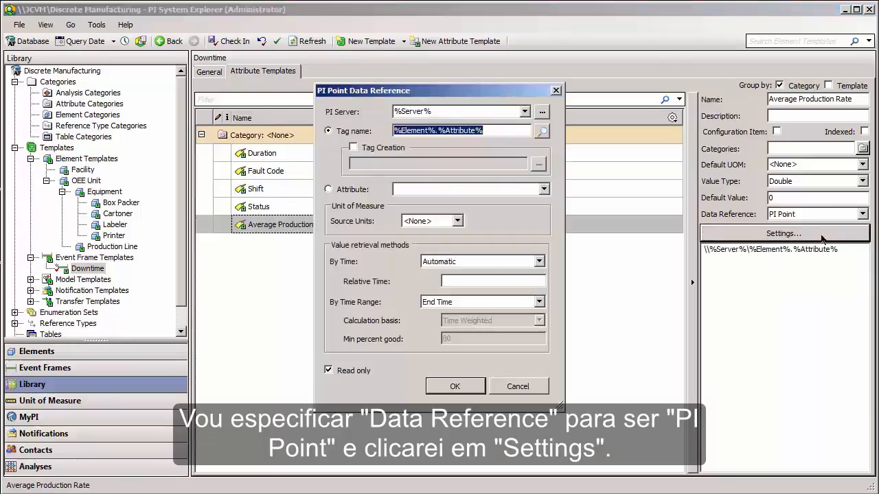
click(356, 191)
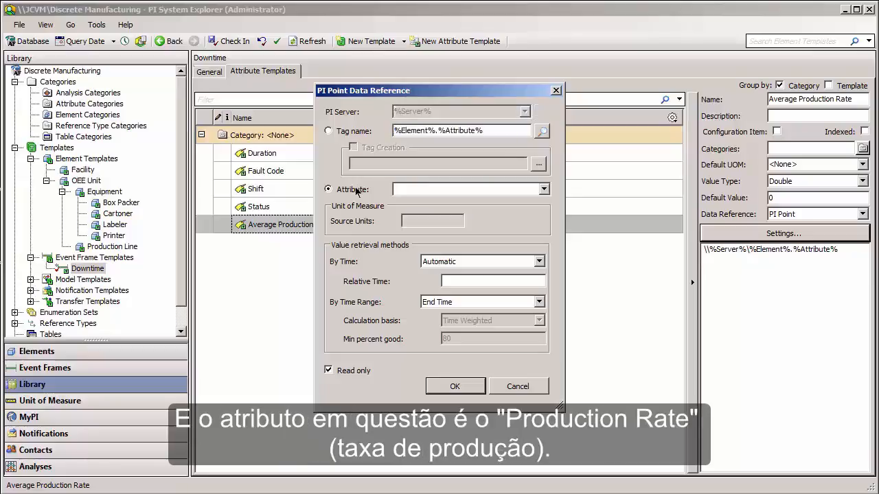
text(.\Elements[.]|Production Rate)
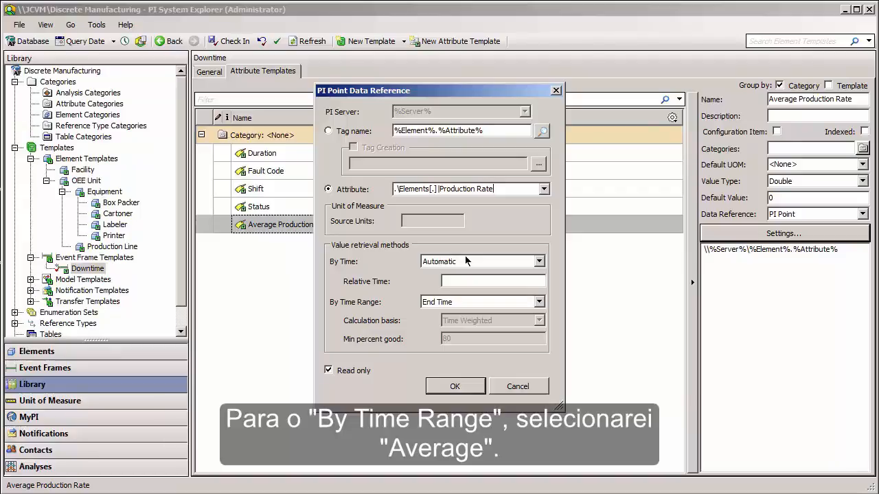
Set Average Production Rate's time range method to Average and check in the Downtime template to the database.
click(457, 300)
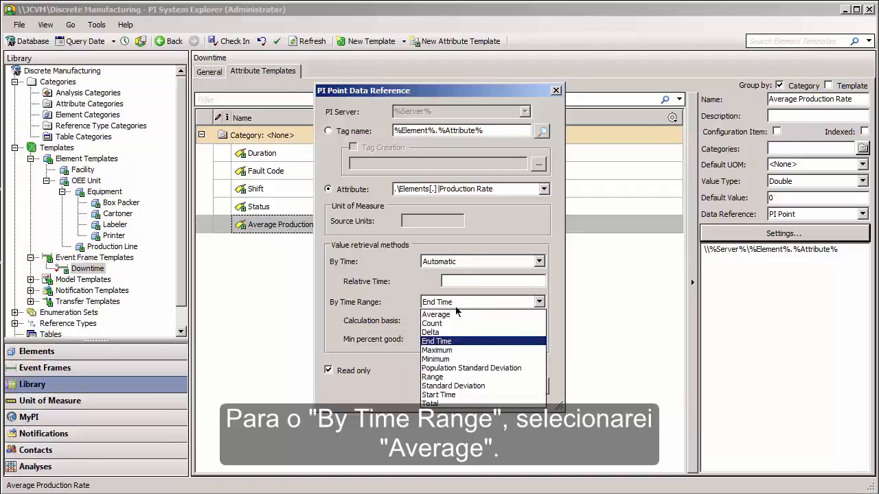
click(458, 314)
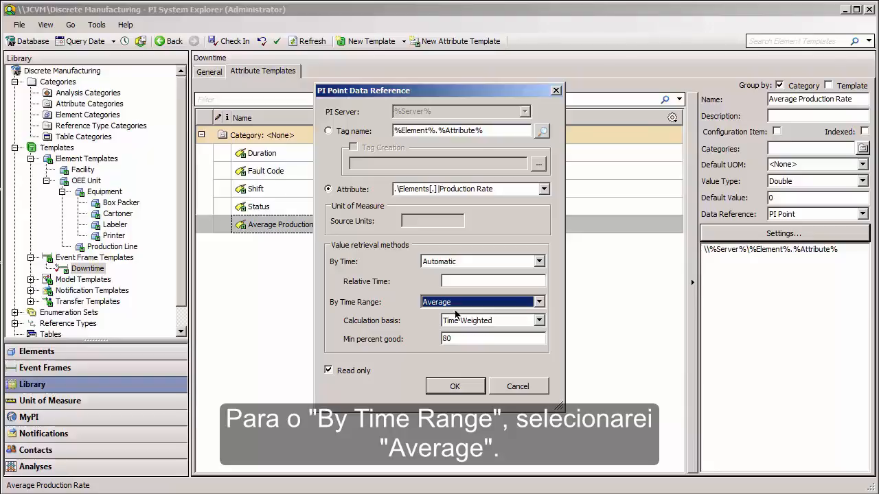
click(483, 282)
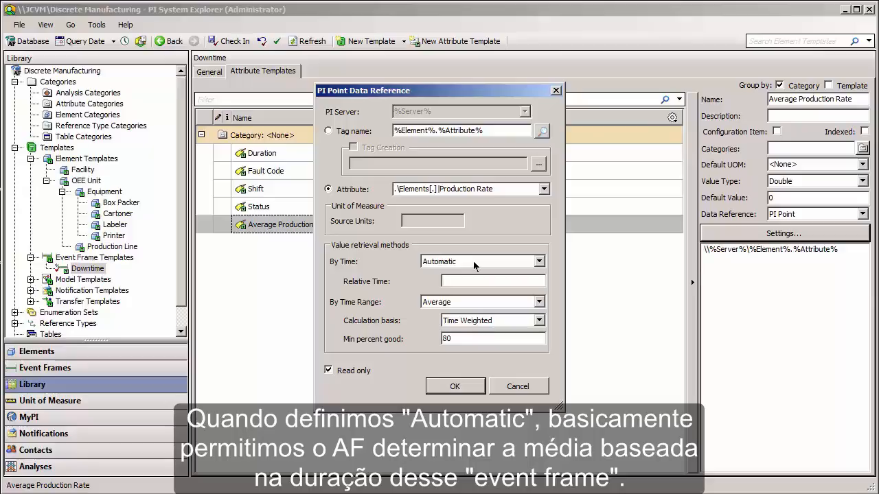
click(456, 383)
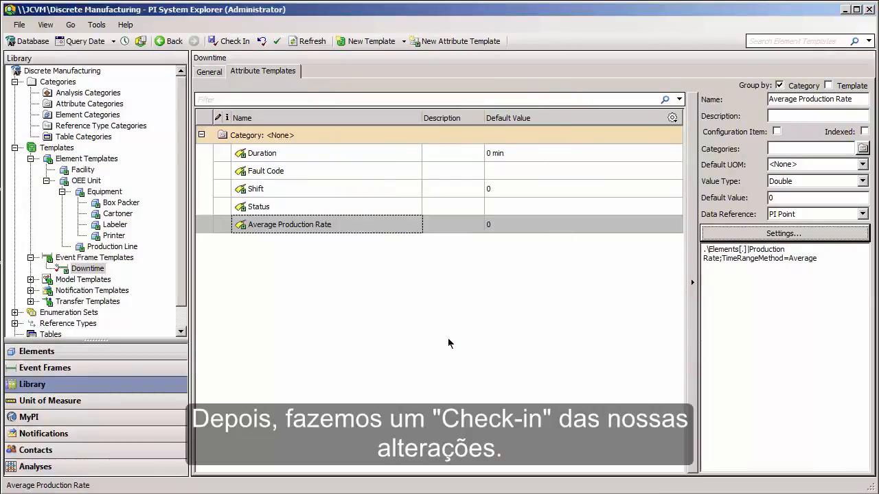
click(245, 43)
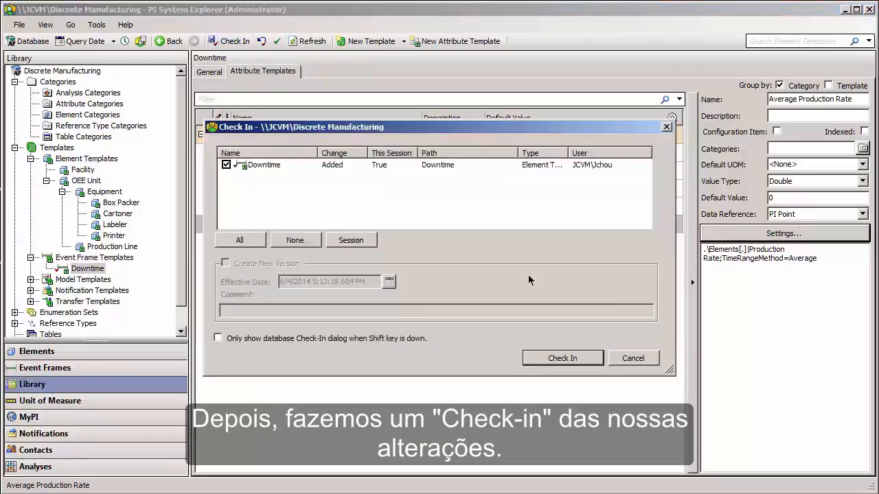
click(543, 356)
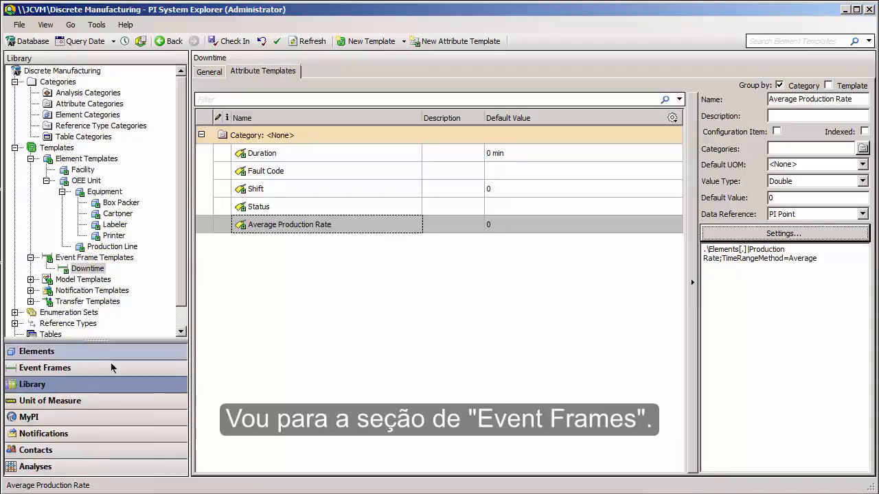
Create a new event frame based on the Downtime template from Event Frame Search 1 and accept its default properties.
click(107, 367)
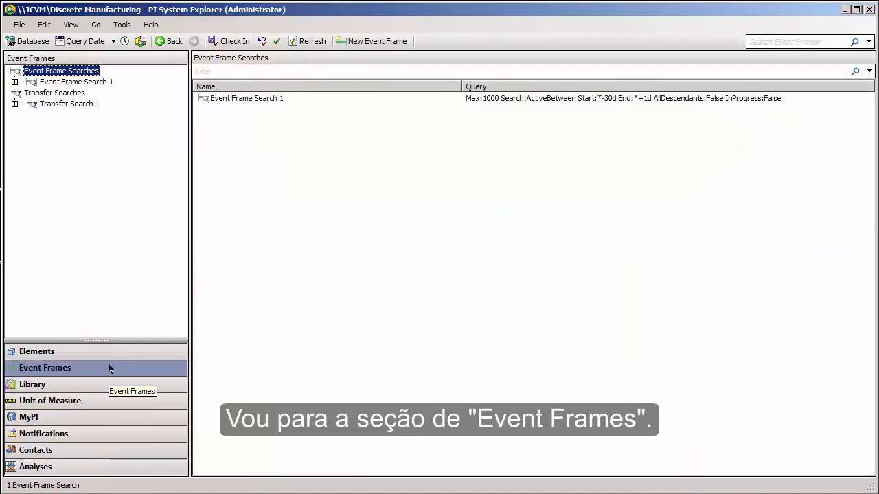
click(71, 82)
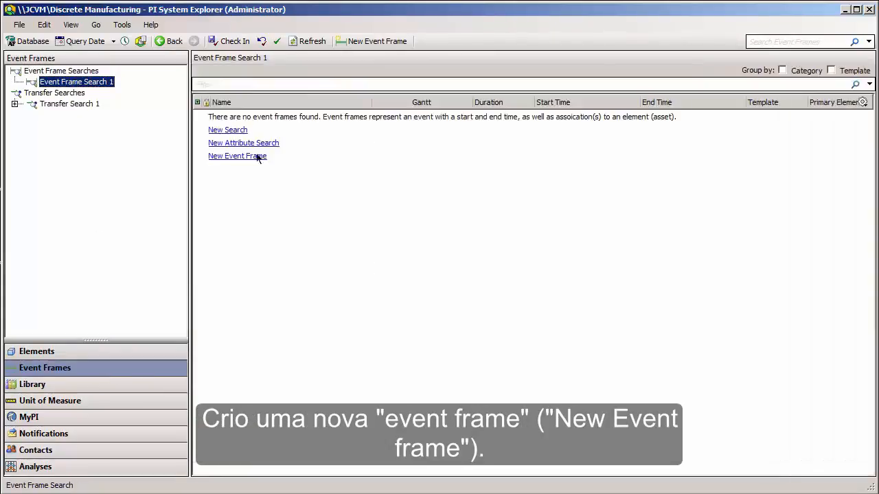
click(257, 157)
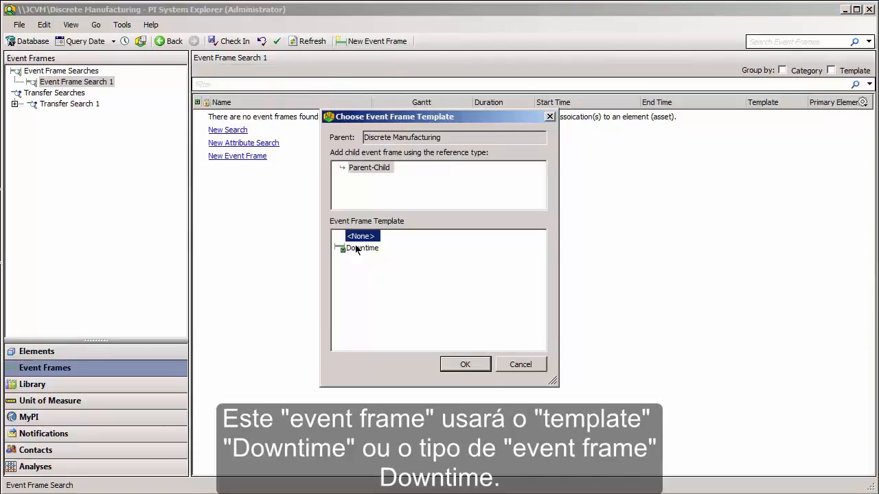
click(356, 249)
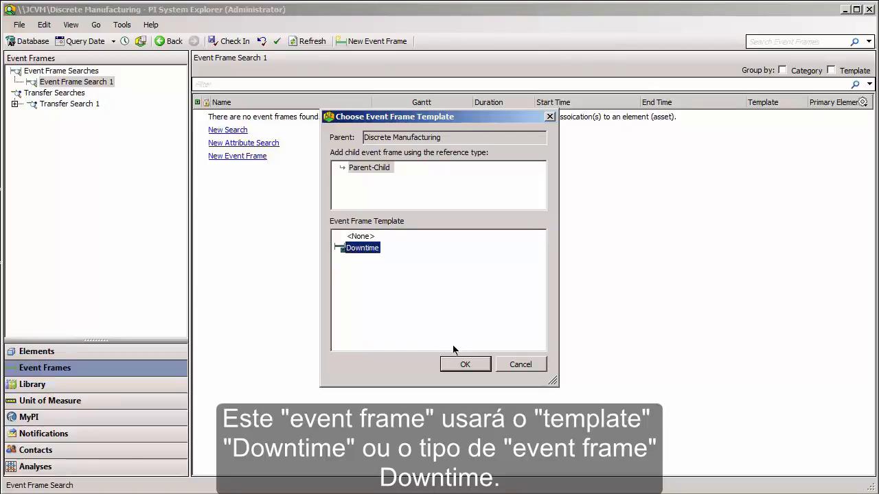
click(465, 365)
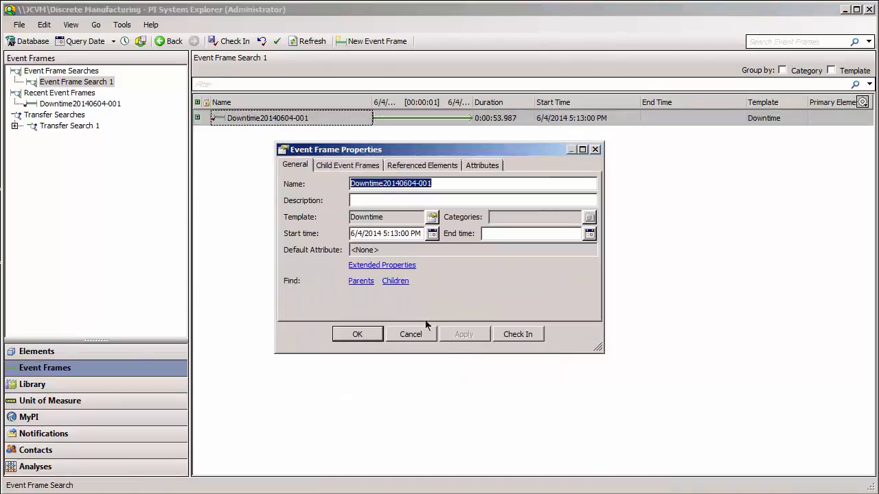
click(378, 333)
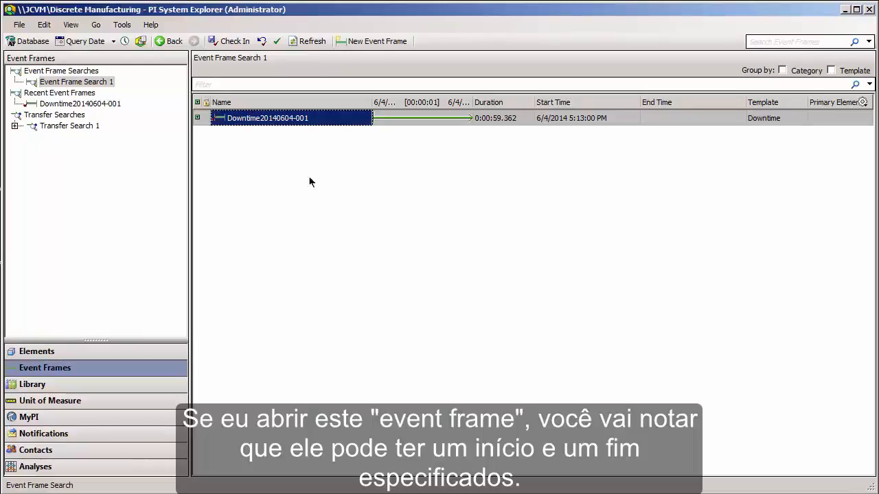
Open the new Downtime event frame and set its start time to *-1h and its end time to *.
double_click(291, 120)
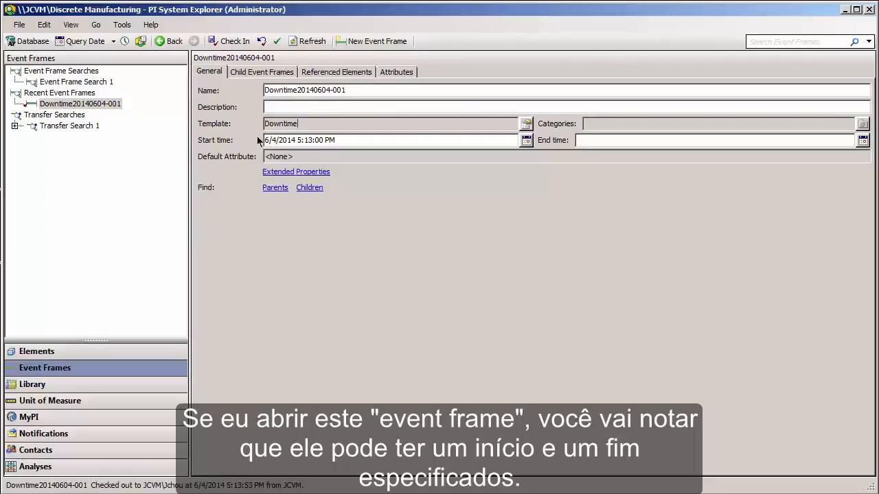
drag(457, 137, 245, 133)
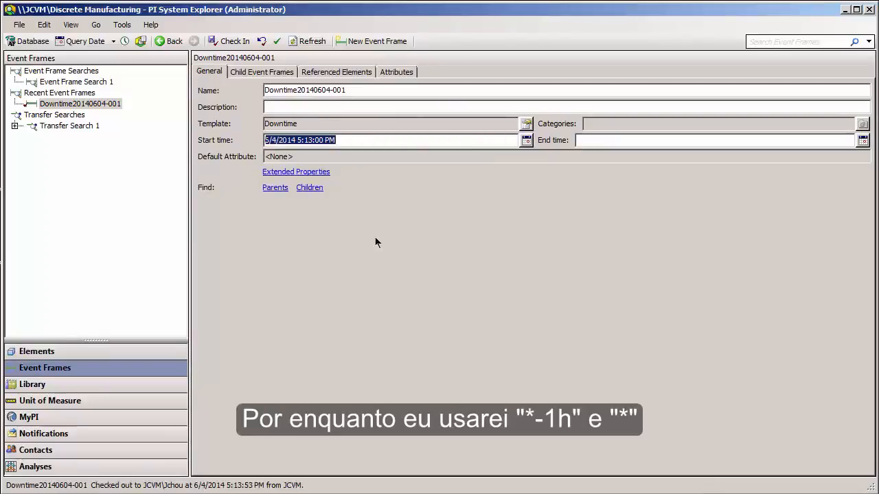
text(*)
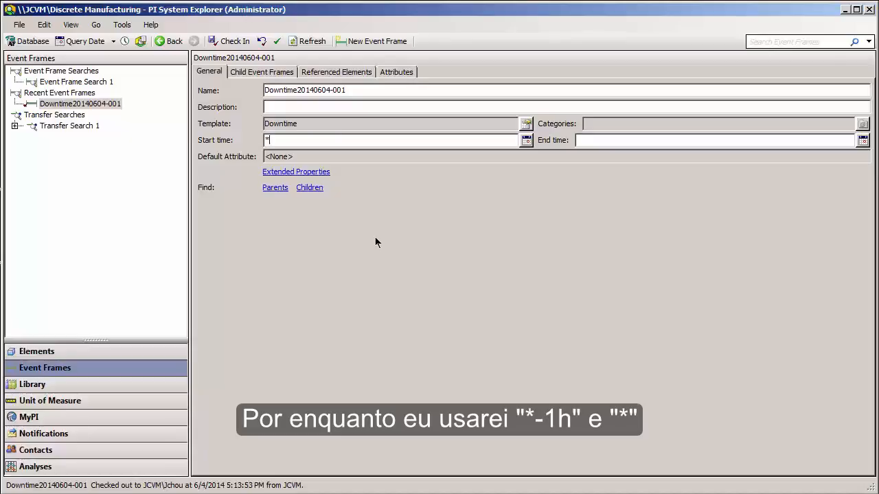
text(-1h)
key(Tab)
text(*)
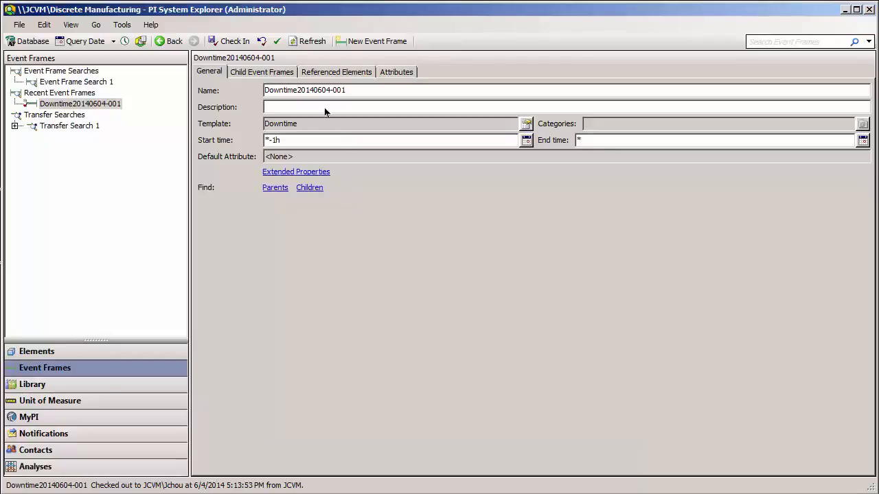
Add the single element Cleveland\Line 1\BP-988 as a referenced element of the event frame.
click(247, 73)
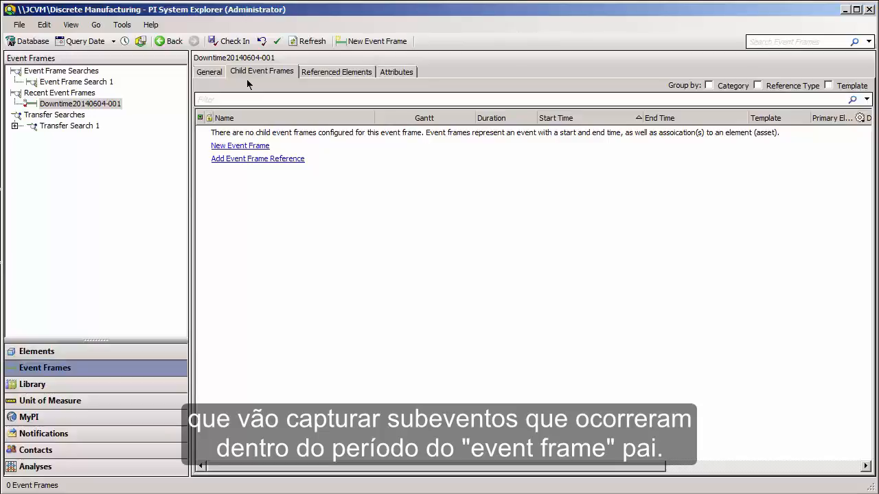
click(326, 73)
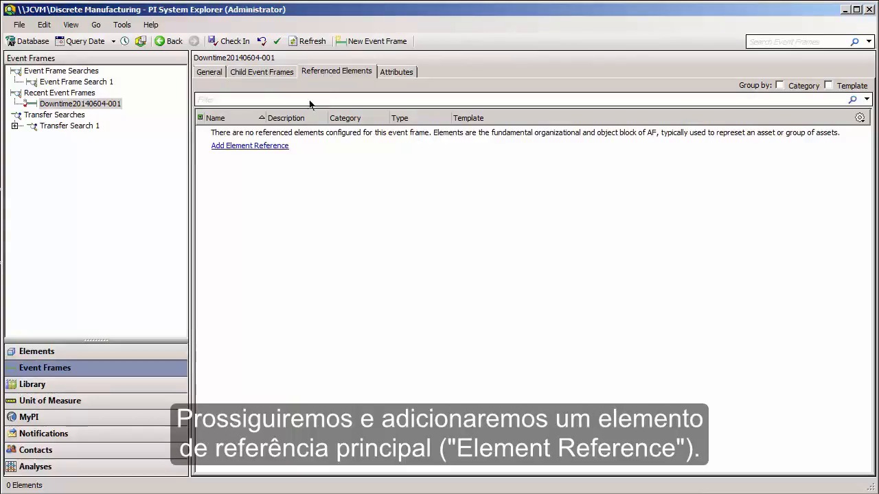
click(278, 144)
click(519, 218)
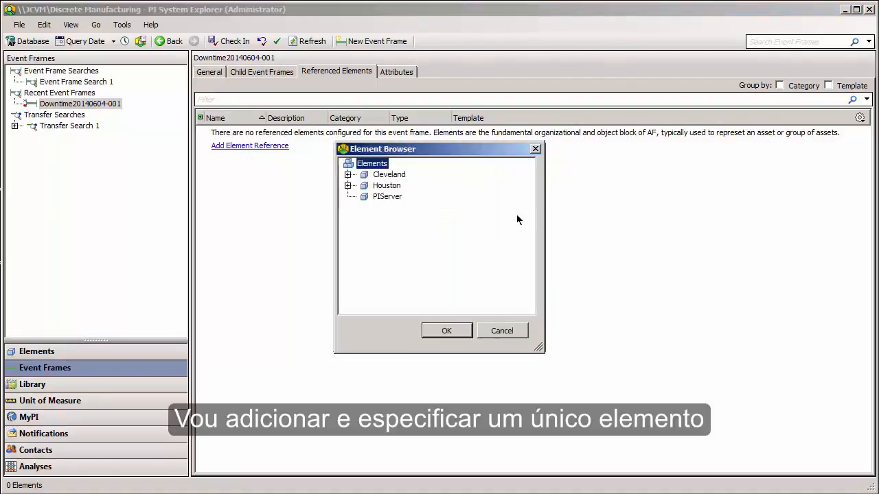
click(347, 175)
click(363, 186)
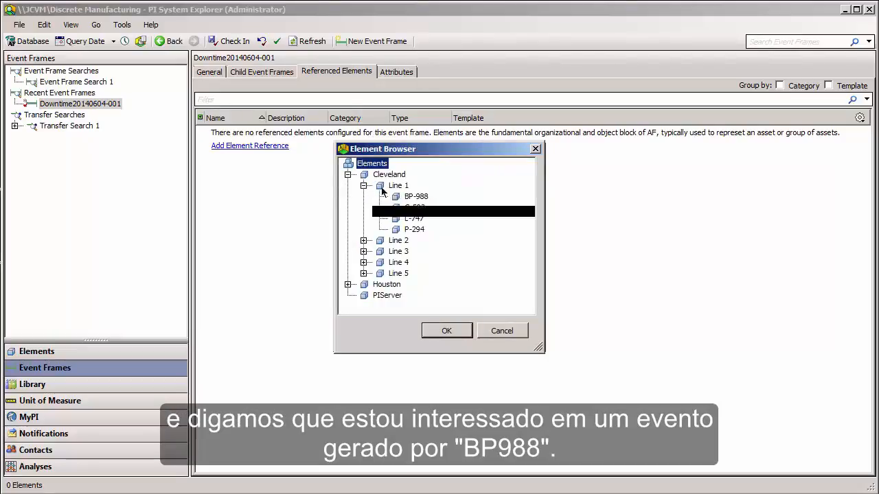
double_click(415, 196)
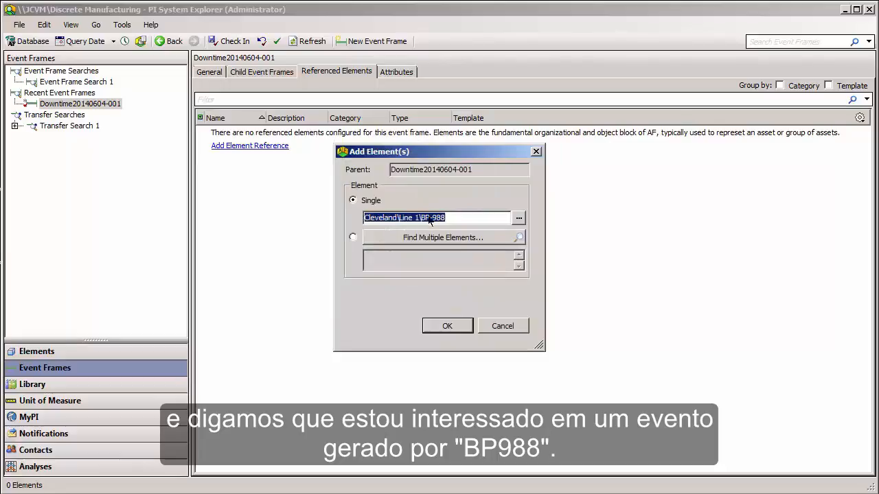
click(446, 326)
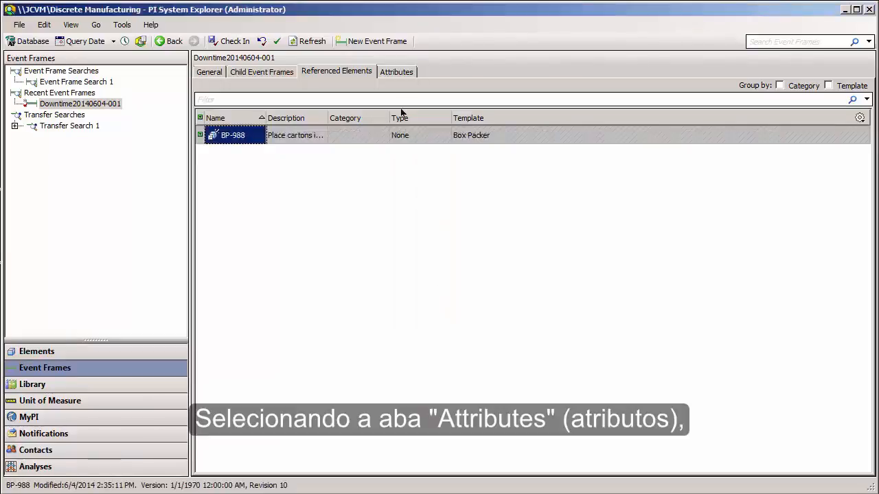
Review the event frame's attribute values and check in the event frame to the database.
click(408, 76)
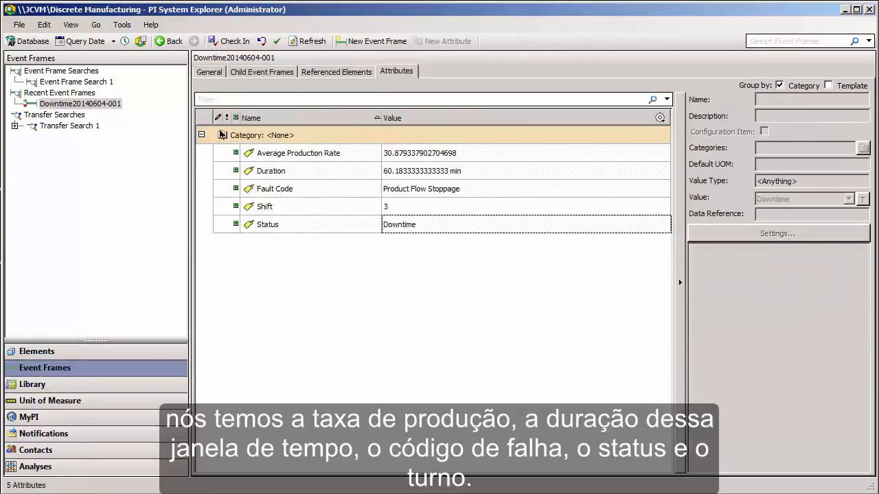
mouse_move(222, 129)
mouse_down()
mouse_move(350, 201)
mouse_move(379, 245)
mouse_up()
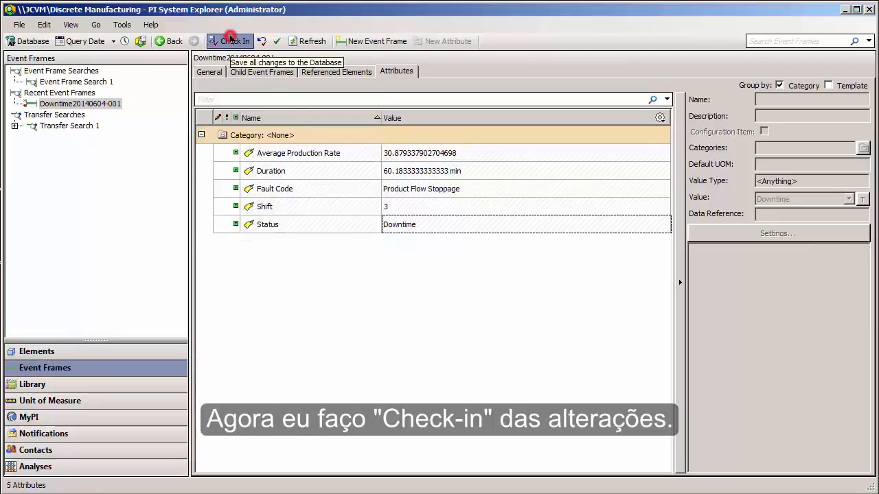
click(231, 40)
click(551, 358)
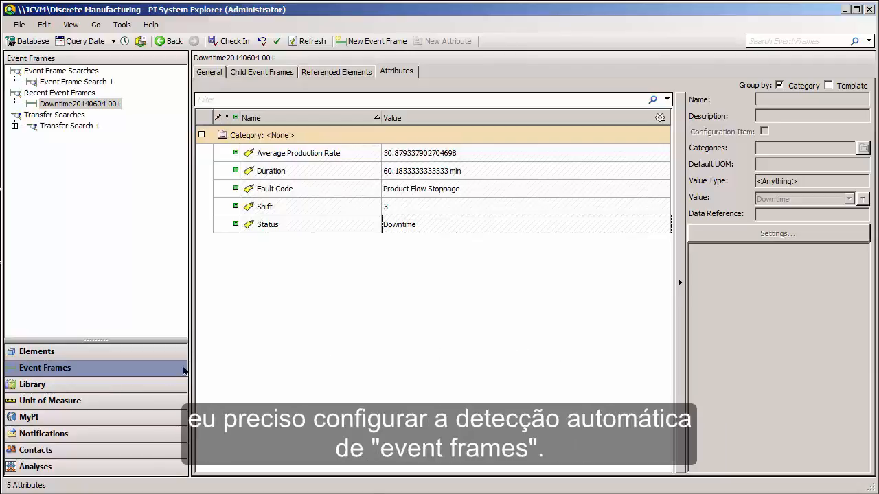
Add an Event Frame Generation analysis template named Downtime to the Equipment element template, using the Downtime event frame template.
click(134, 384)
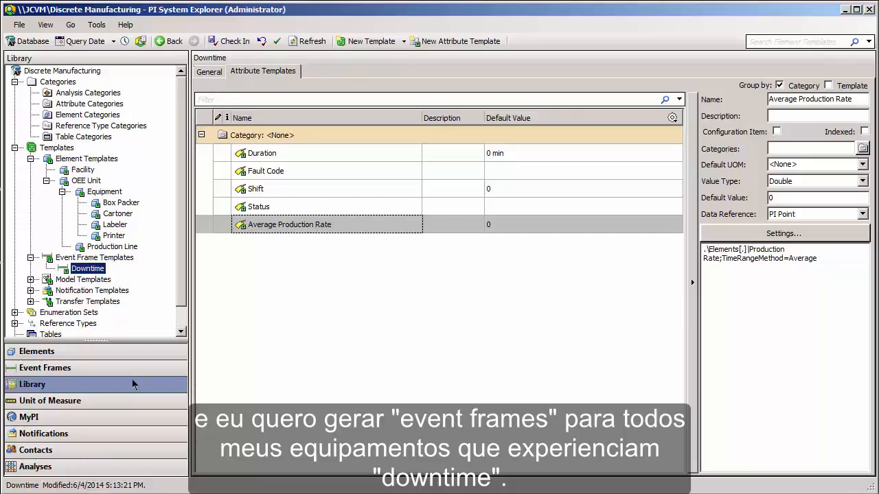
click(104, 191)
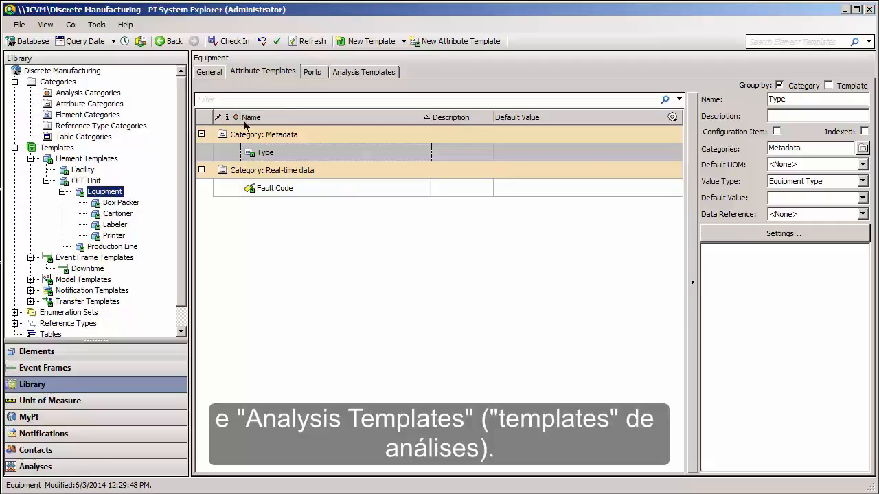
click(361, 72)
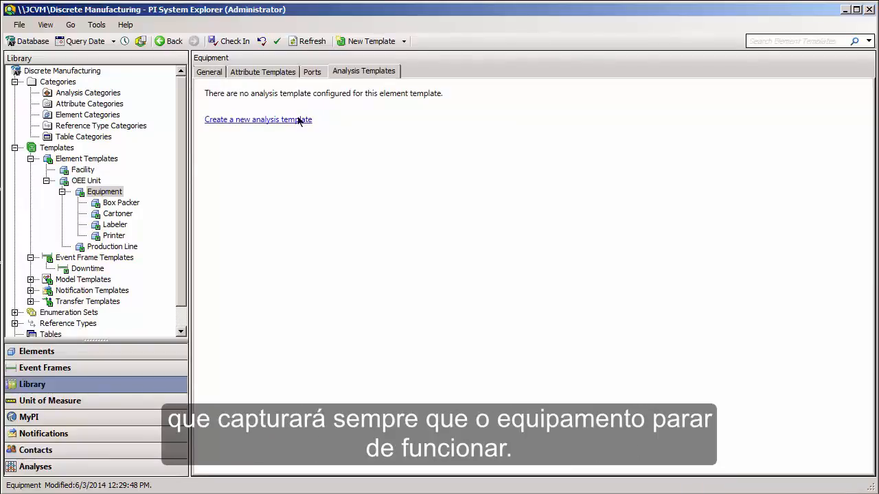
click(299, 121)
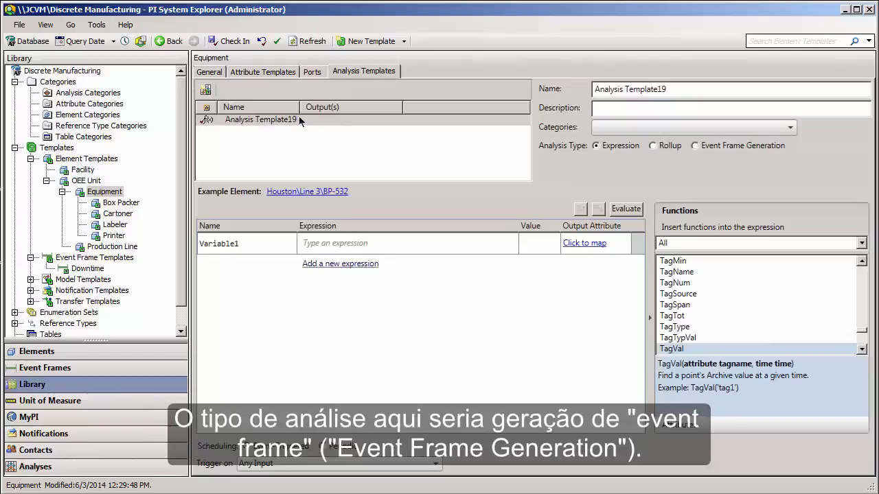
click(695, 146)
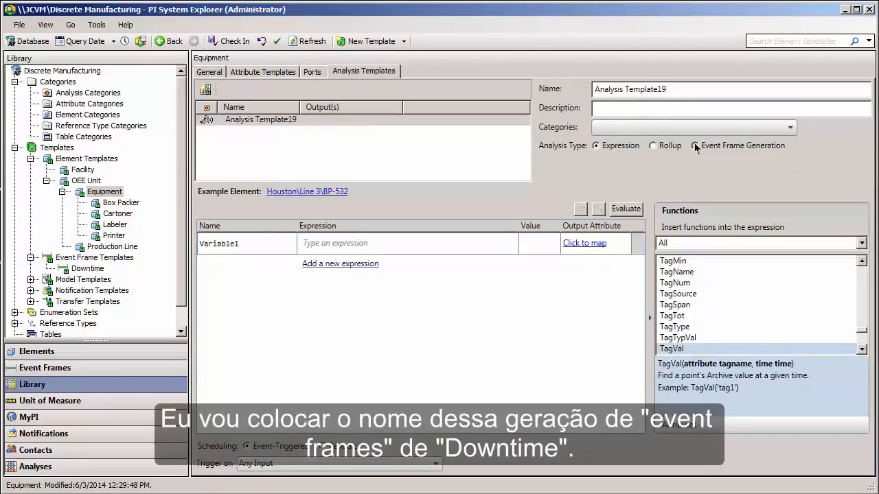
drag(691, 86, 592, 89)
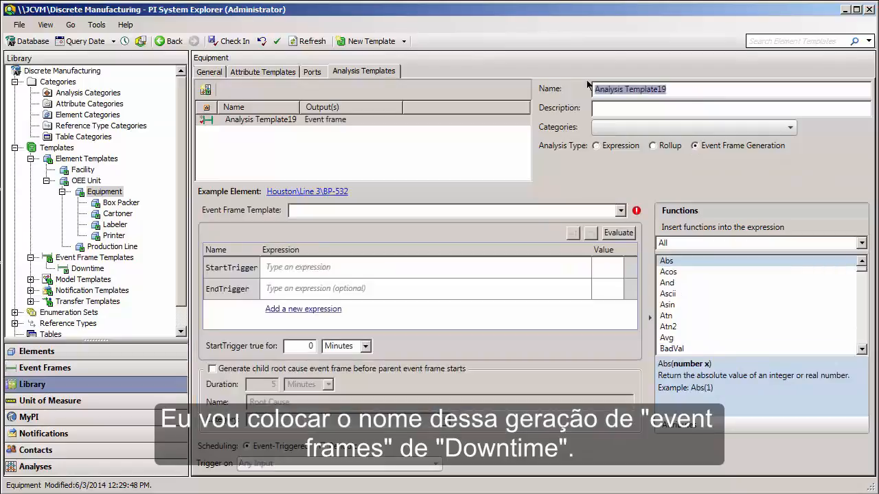
text(Downtime)
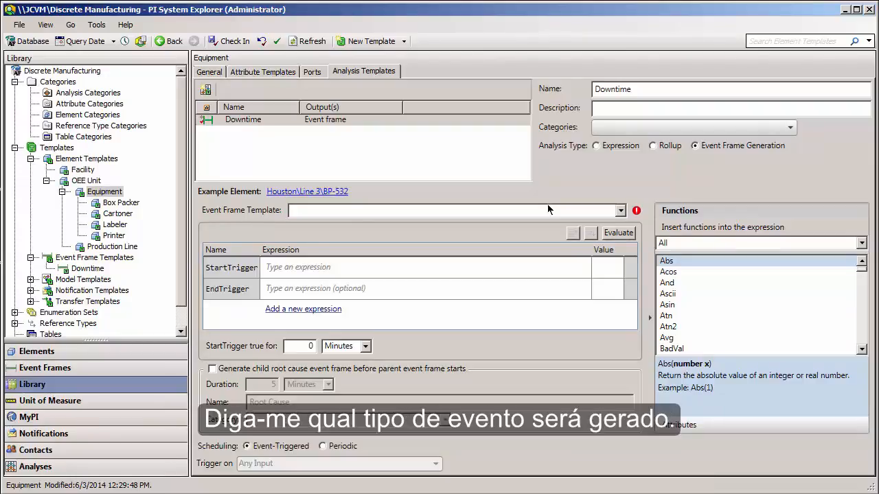
click(547, 206)
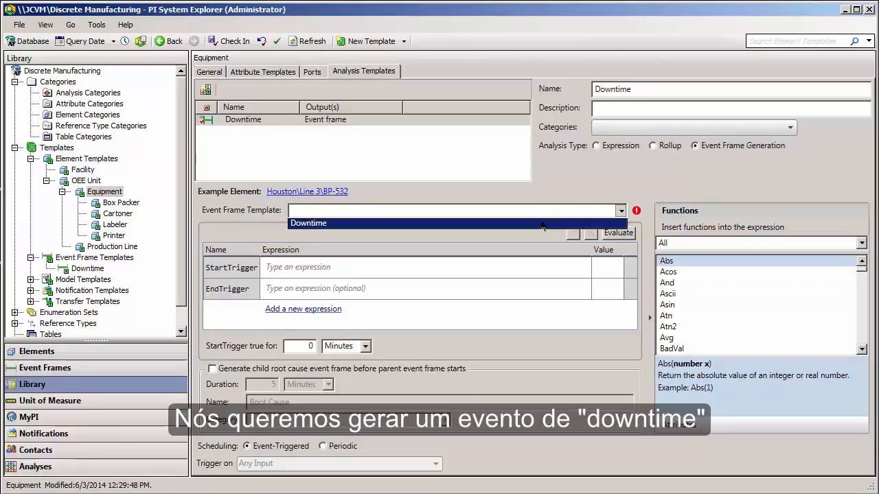
click(543, 224)
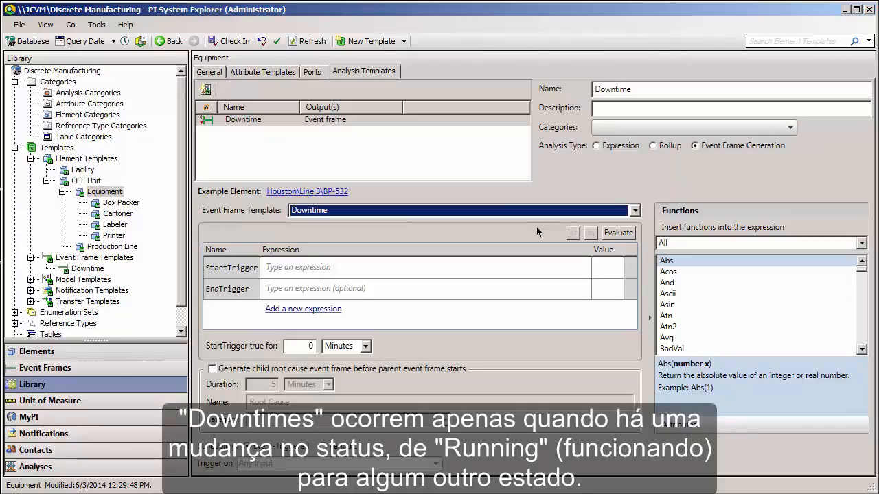
Set the analysis StartTrigger expression to 'Status' <> "Running" and leave the EndTrigger empty.
click(504, 267)
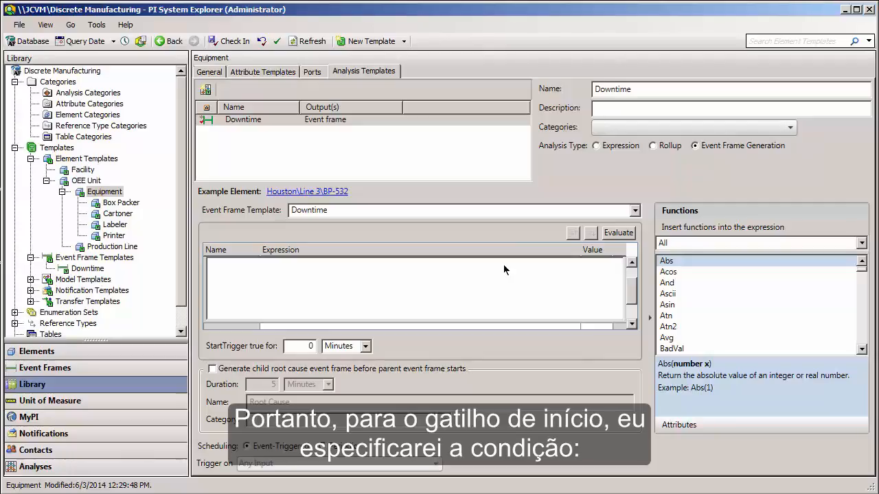
text('St)
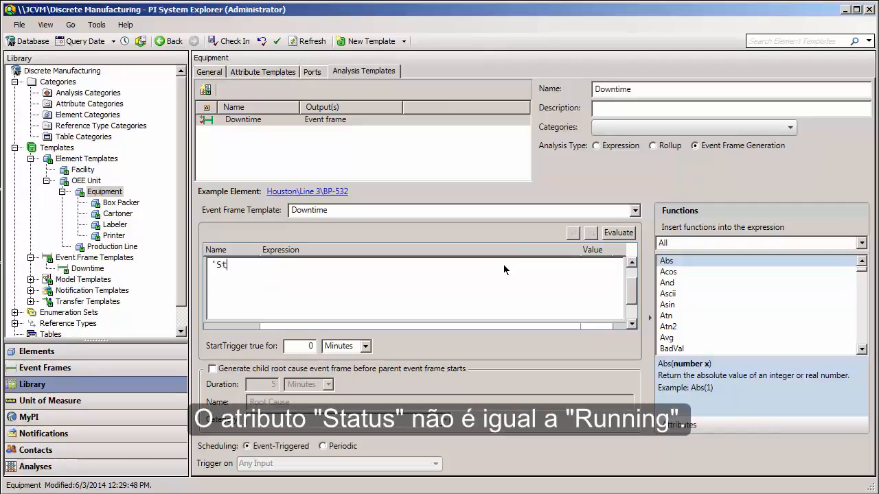
text(atus' )
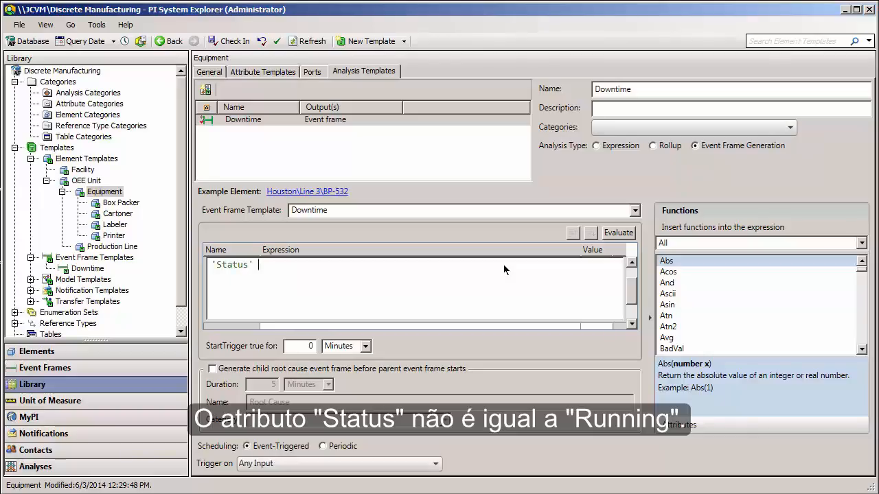
text(<> "Running")
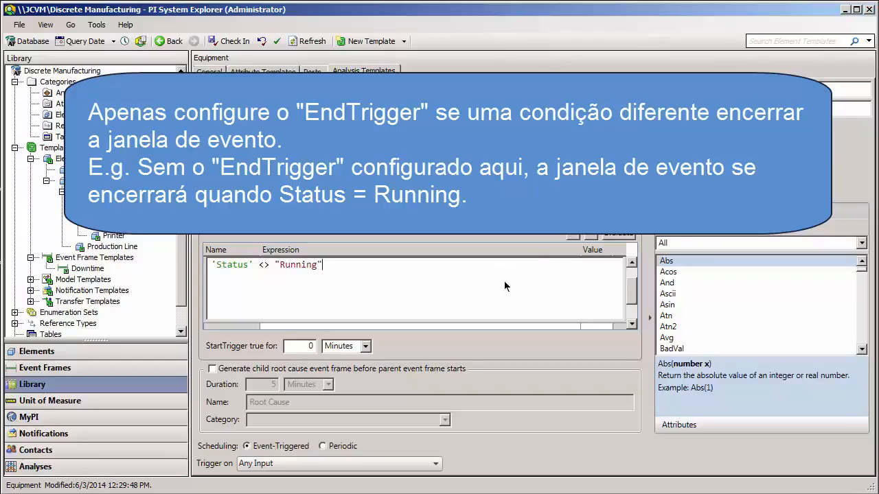
click(371, 326)
drag(632, 297, 633, 278)
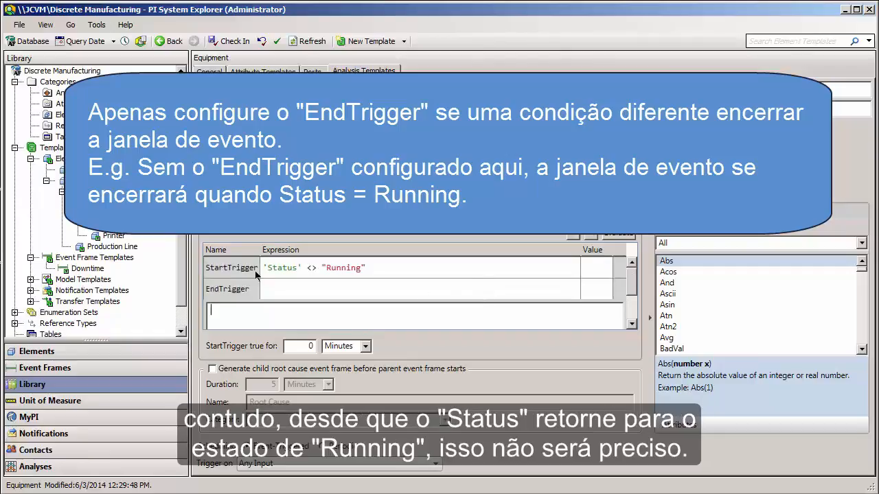
click(308, 297)
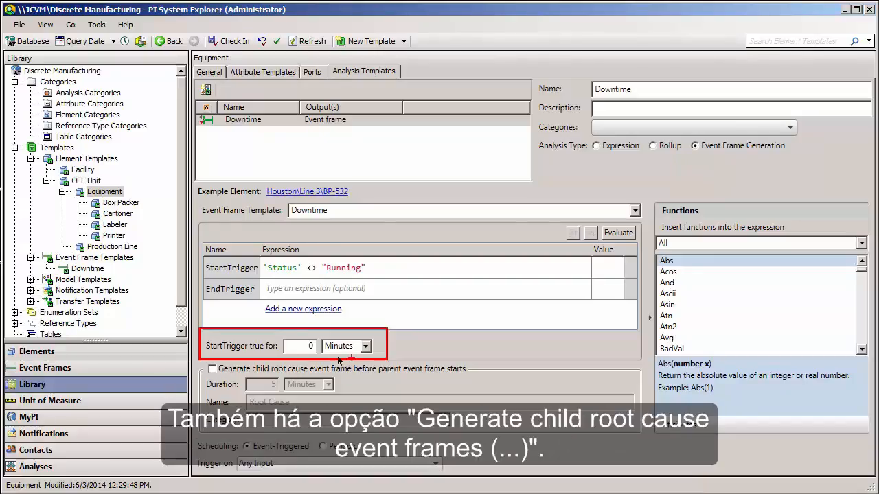
drag(197, 359, 532, 437)
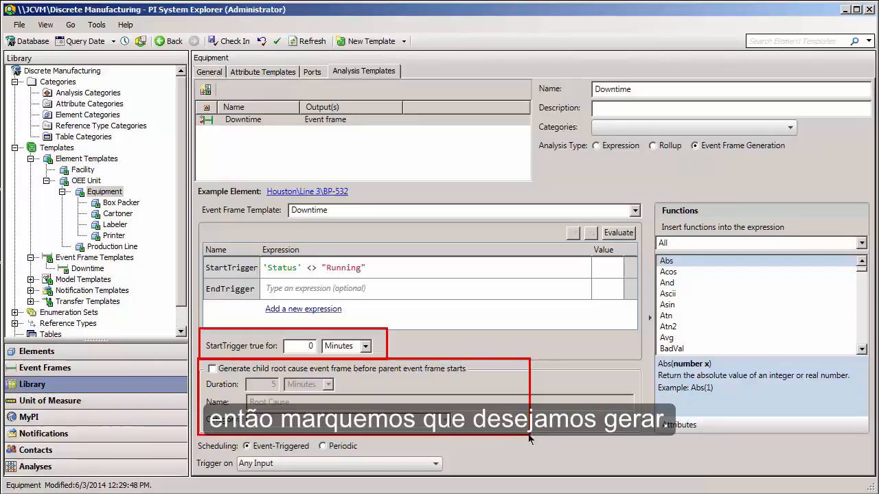
Enable generation of a child root cause event frame before the parent starts, with a duration of 30 minutes.
click(212, 370)
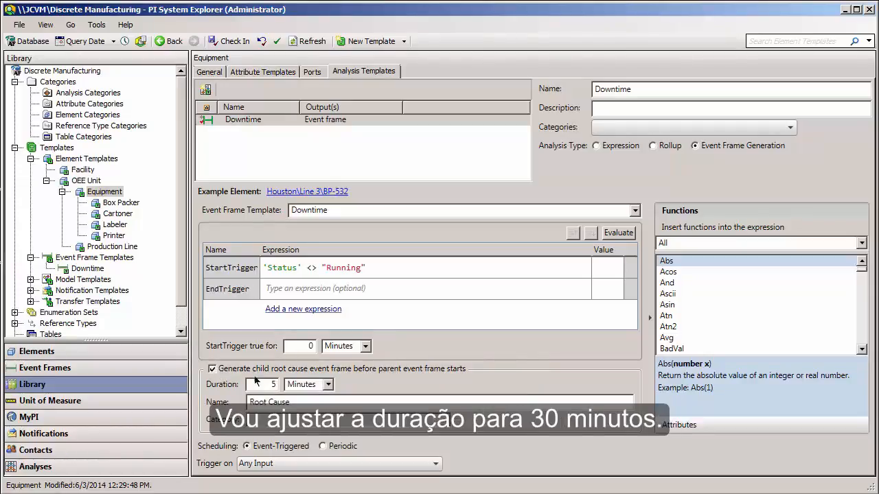
drag(266, 386, 288, 385)
text(30)
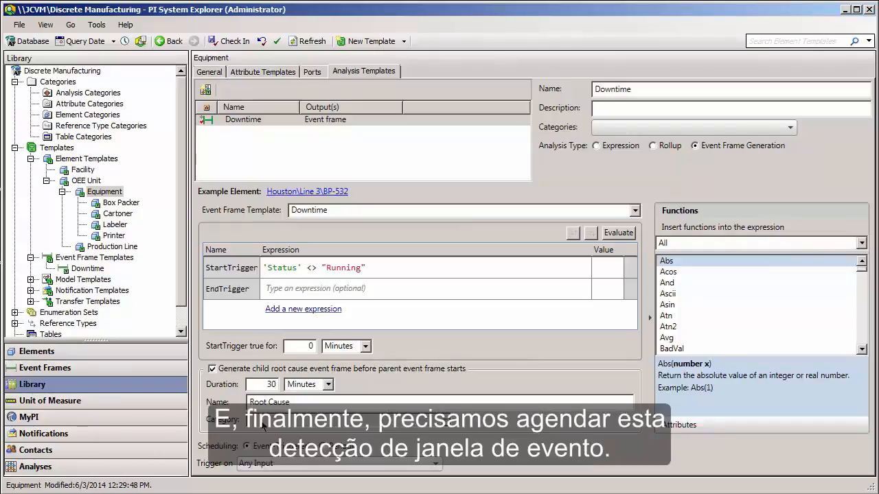
Keep the event-triggered scheduling on Any Input and check in the Downtime analysis template with its added analyses.
drag(192, 431, 375, 458)
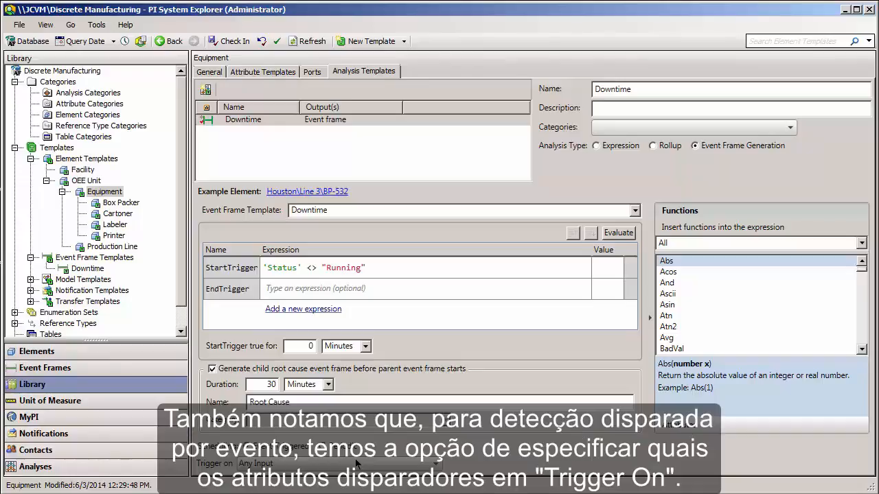
click(410, 466)
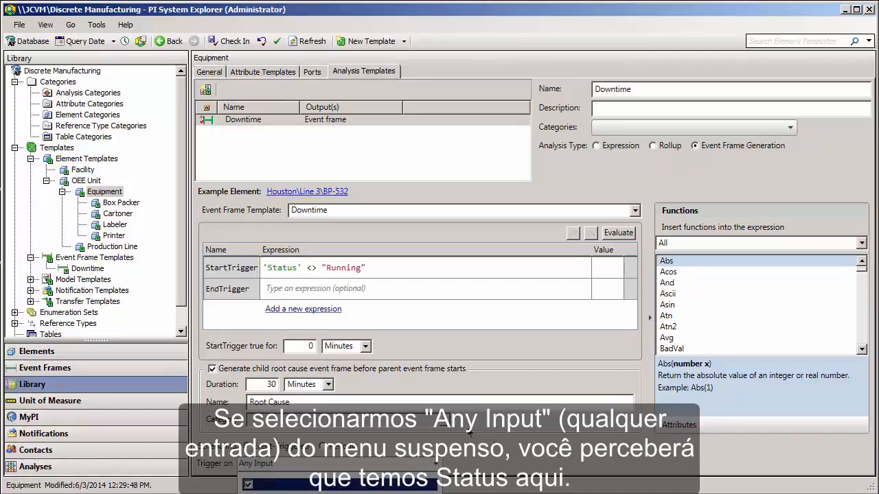
click(421, 443)
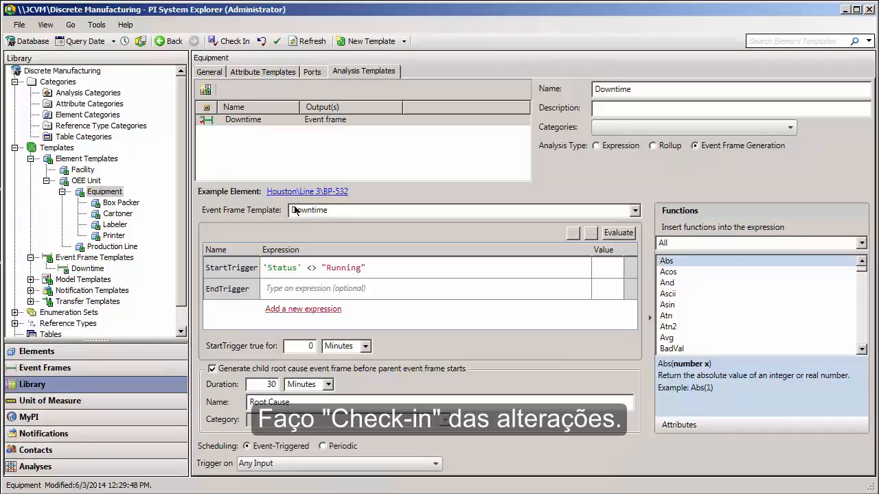
click(229, 43)
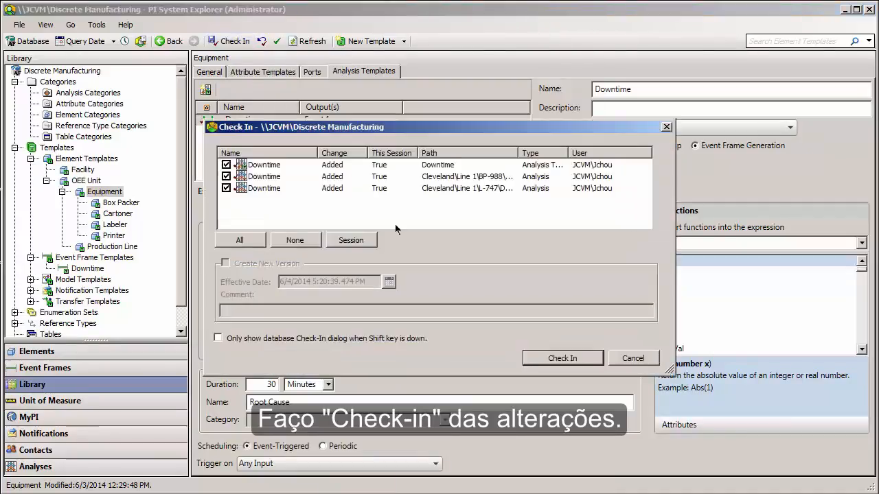
click(539, 360)
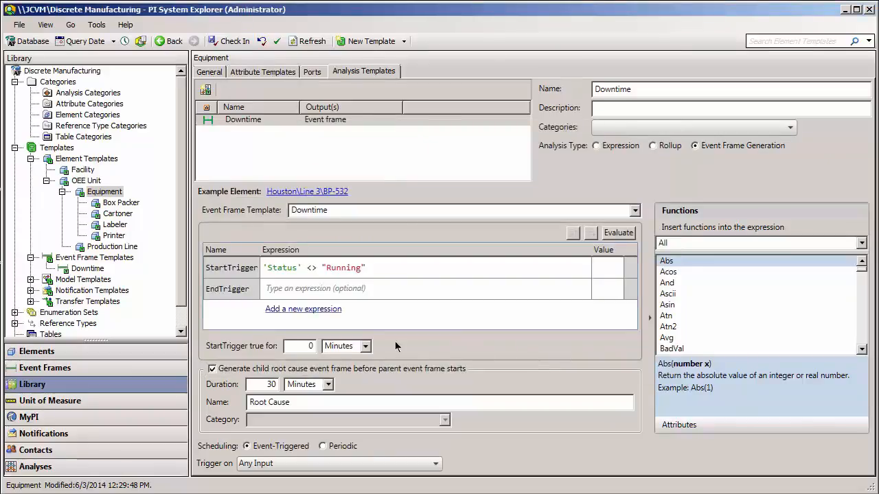
Open the Downtime analysis of the element Cleveland\Line 1\BP-988.
click(115, 193)
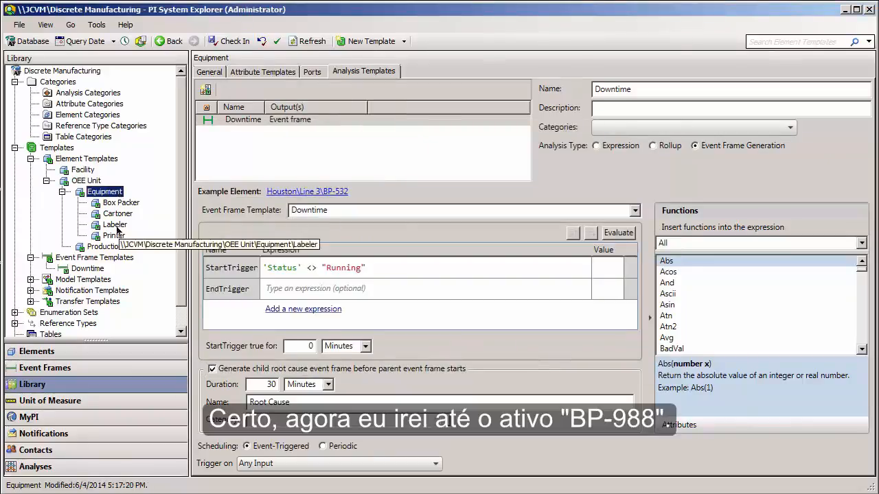
click(71, 351)
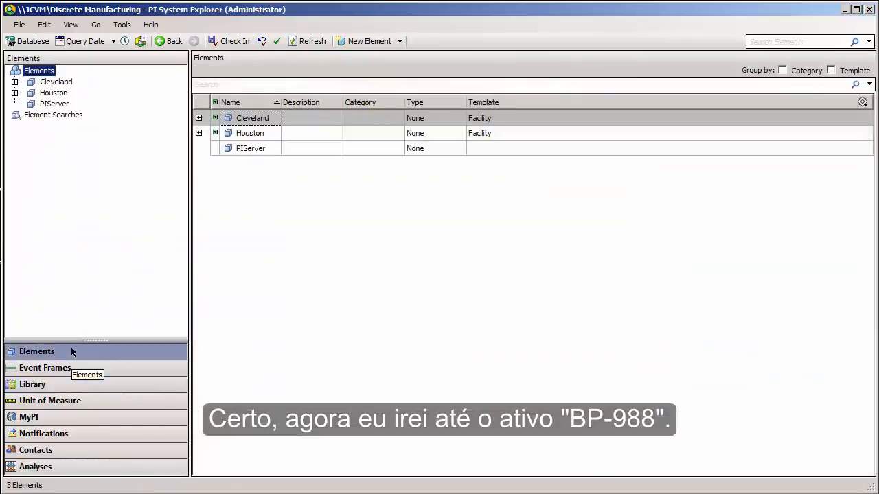
click(14, 81)
click(30, 93)
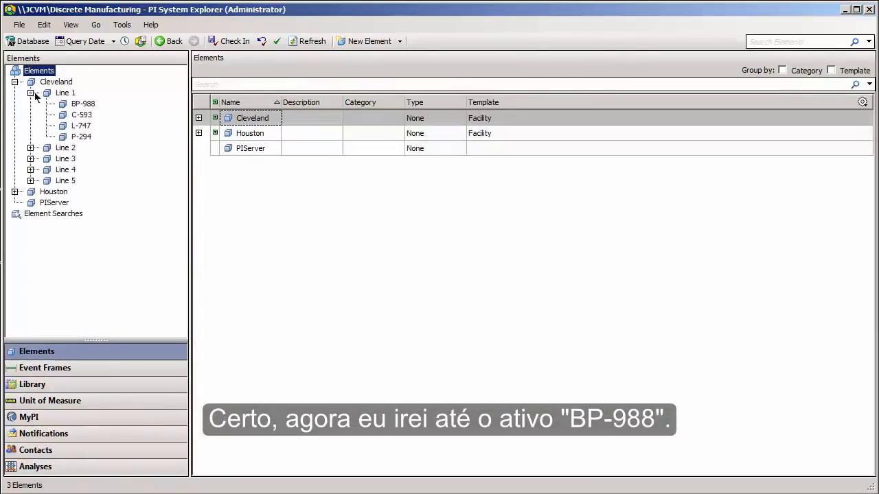
click(72, 104)
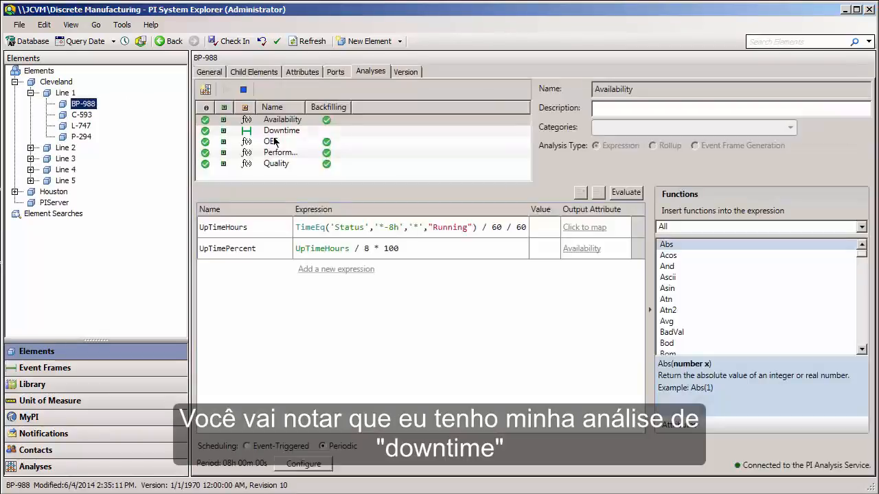
click(277, 132)
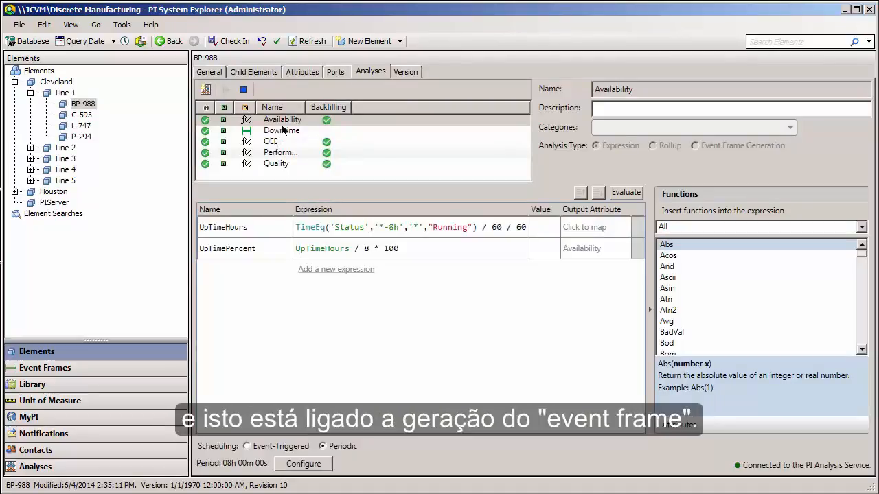
click(302, 130)
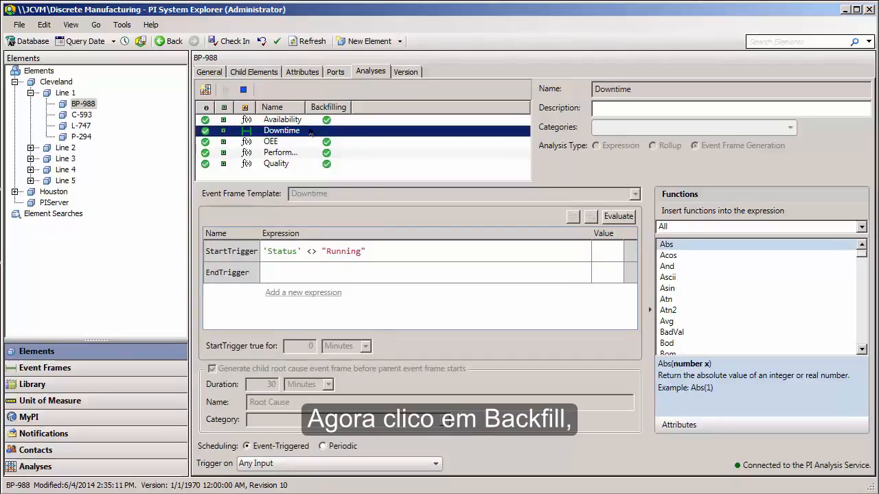
Backfill the Downtime analysis of BP-988 with start time *-24h and end time *.
right_click(312, 130)
click(343, 201)
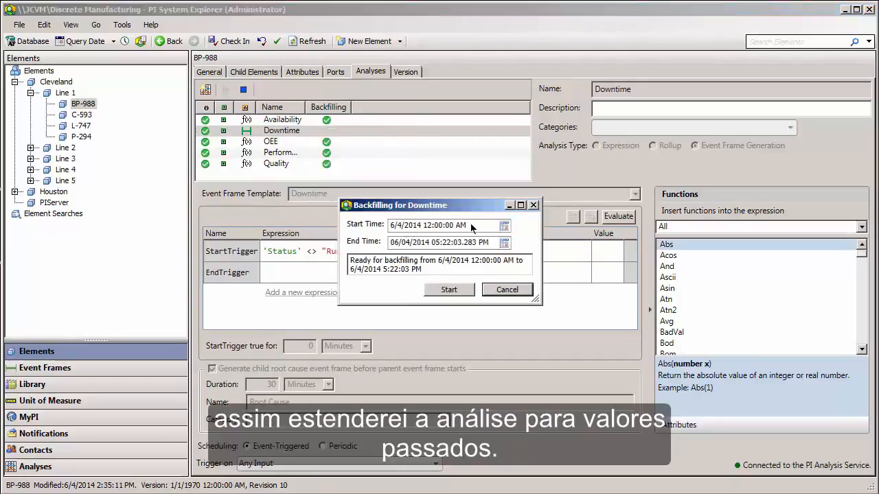
text(*-24h)
click(485, 244)
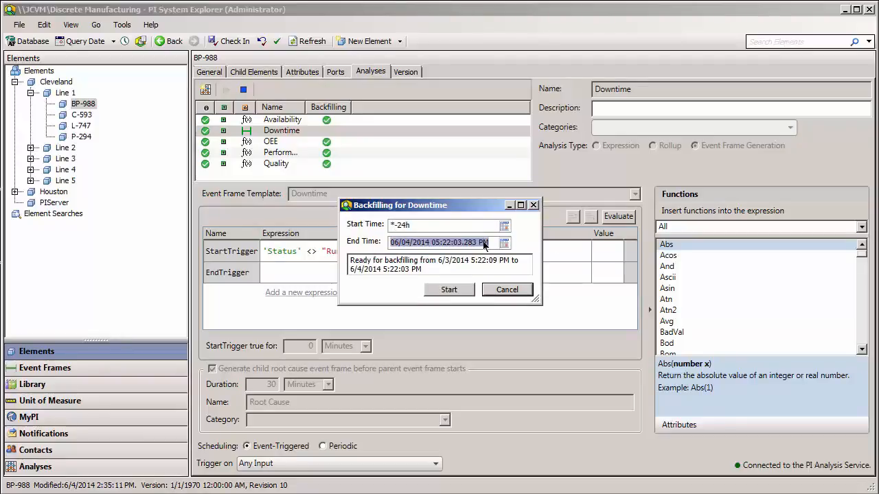
text(*)
click(449, 289)
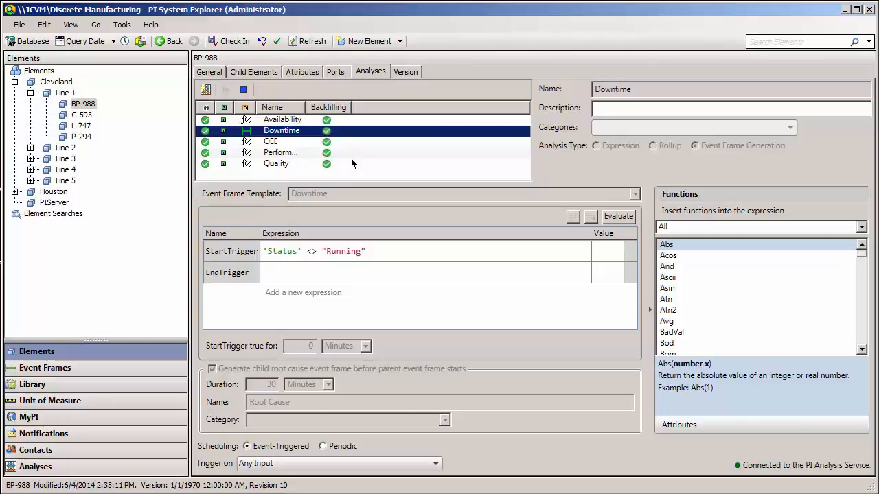
mouse_move(327, 132)
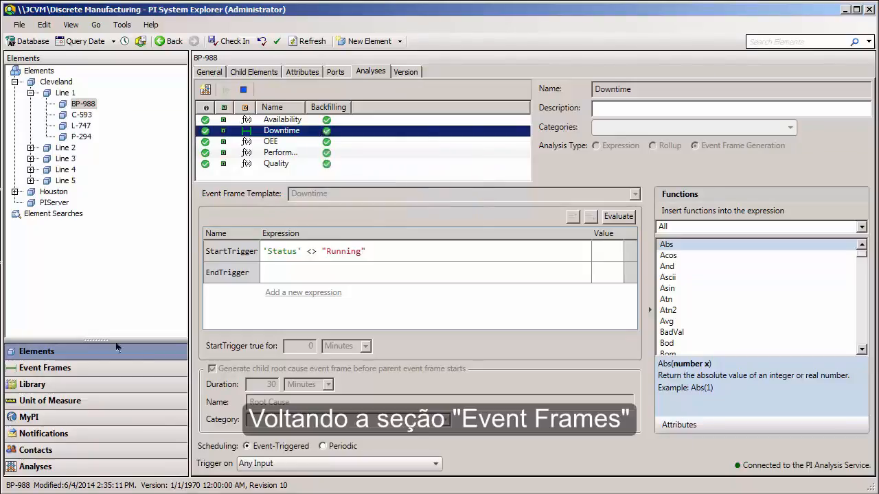
Refresh Event Frame Search 1, applying the outstanding changes to the Discrete Manufacturing database.
click(89, 374)
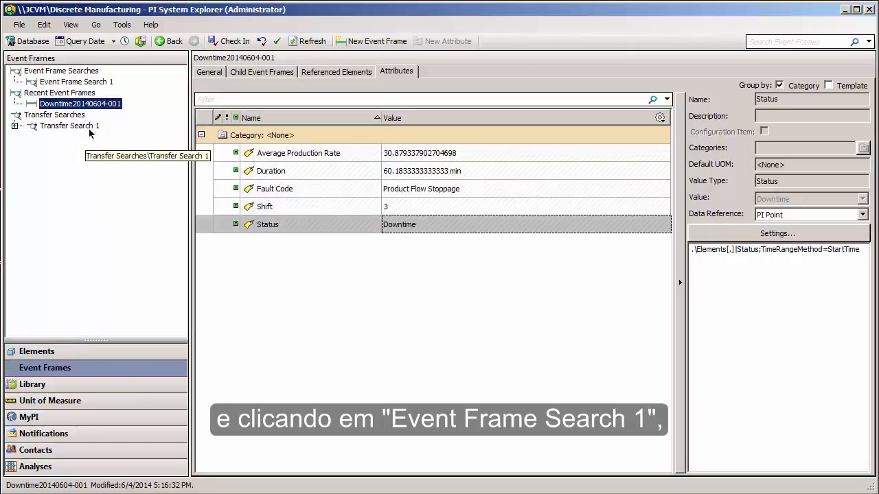
click(85, 84)
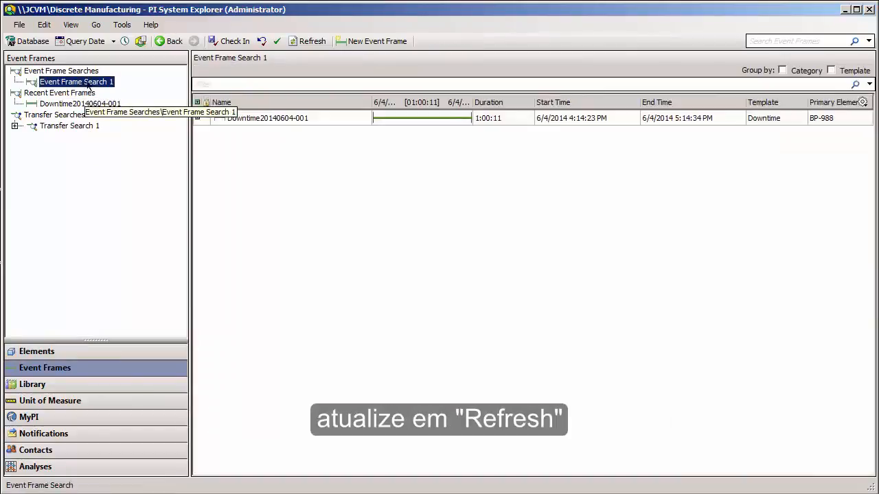
click(312, 41)
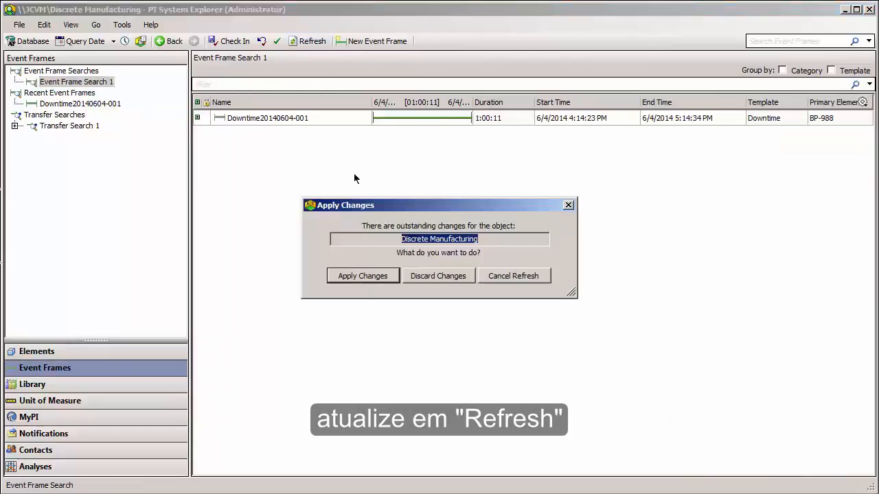
click(354, 268)
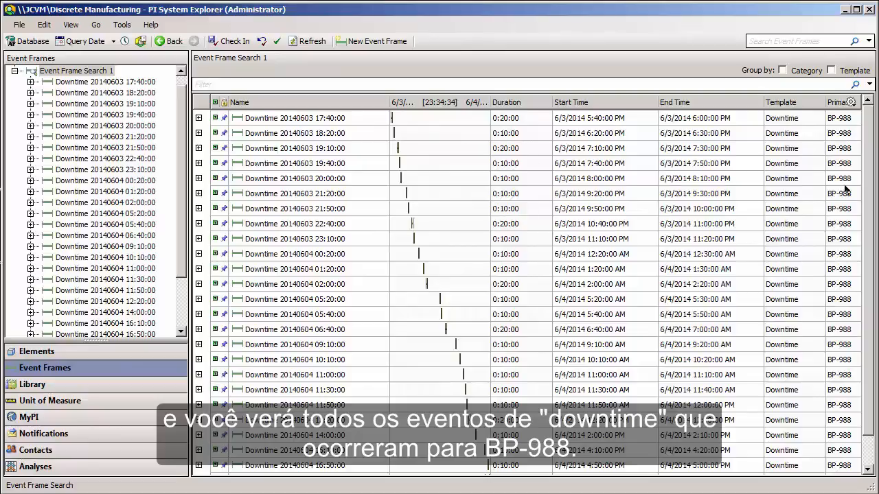
scroll(268, 251, down, 1)
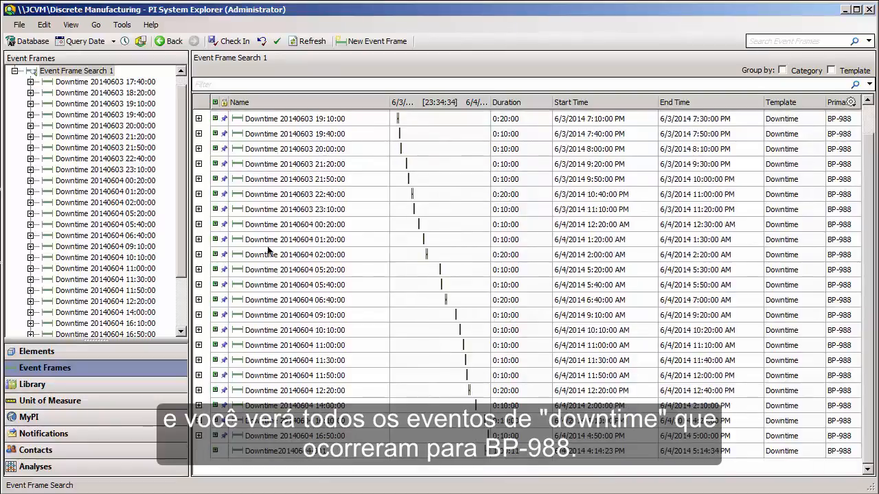
click(199, 255)
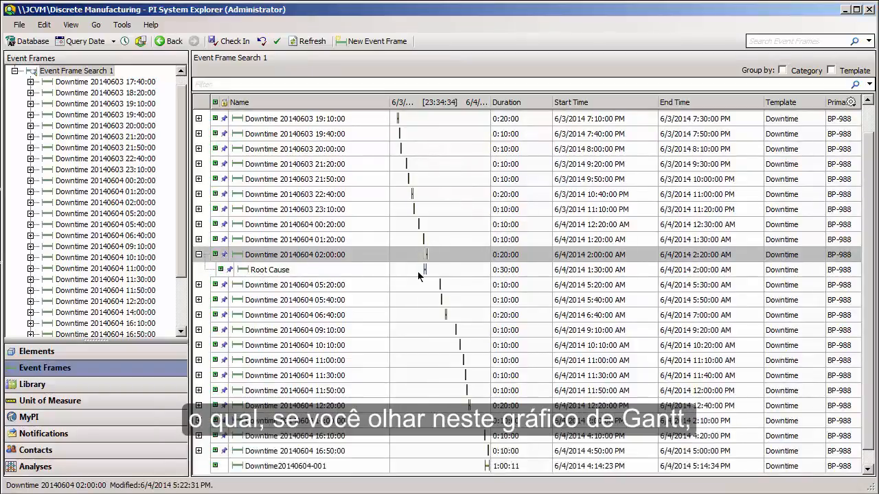
mouse_move(418, 274)
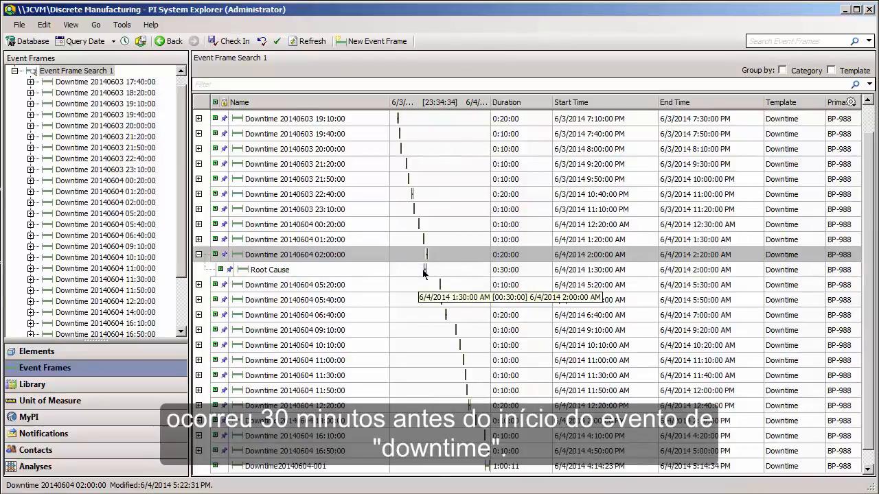
double_click(328, 254)
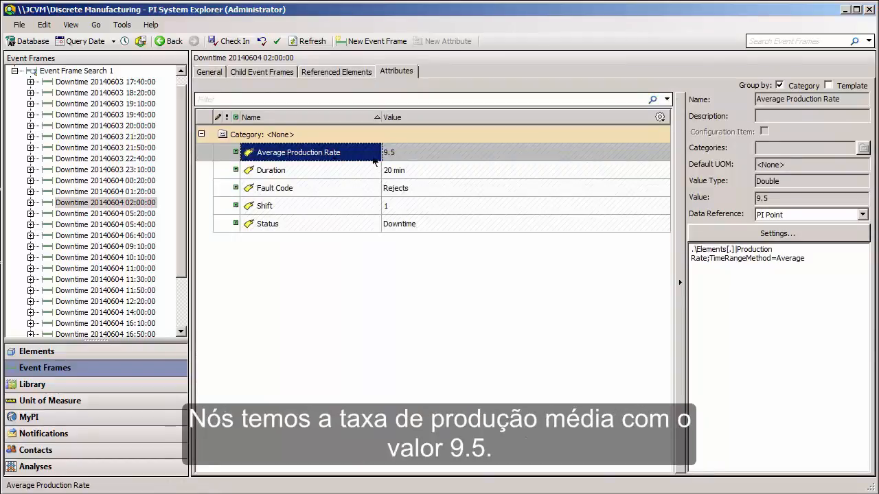
mouse_move(416, 159)
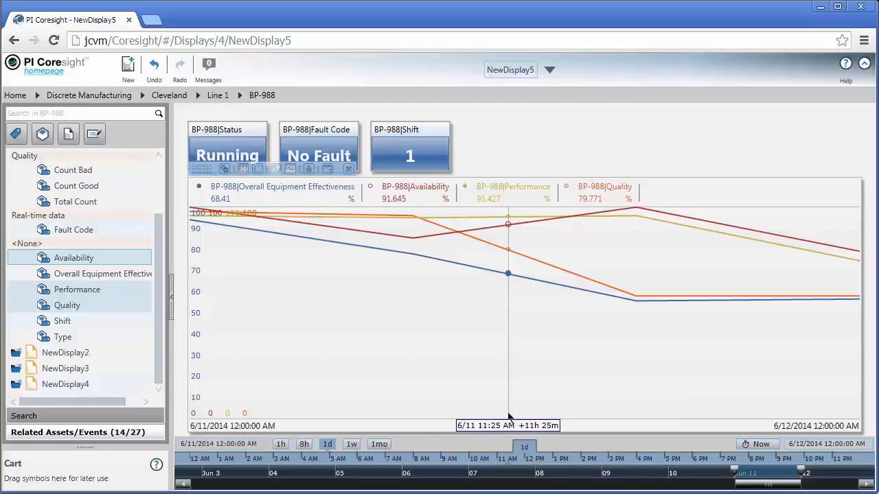
drag(508, 416, 184, 418)
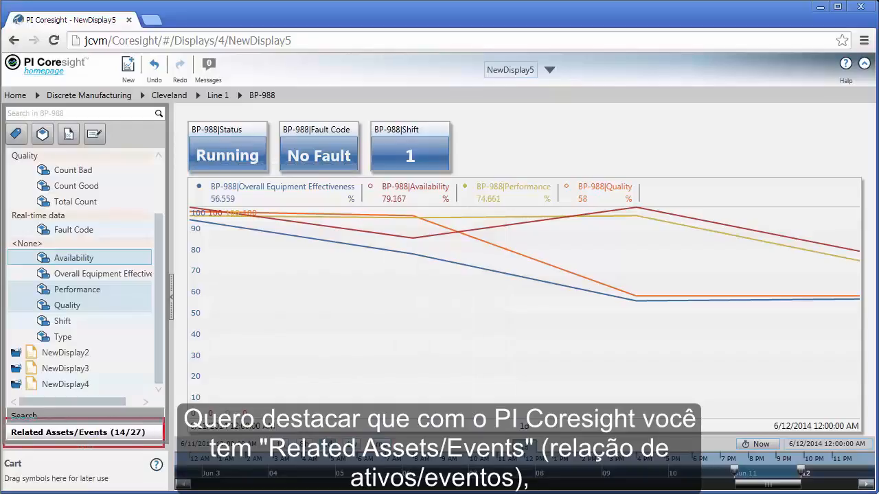
click(110, 434)
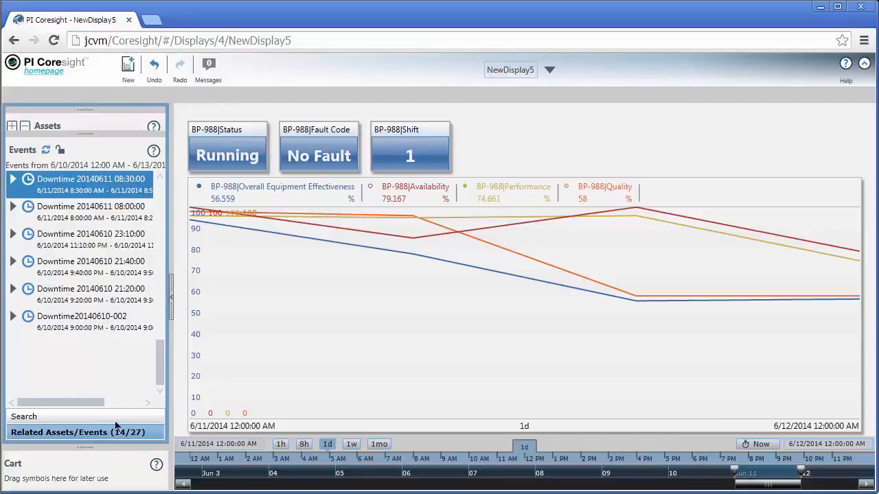
scroll(160, 369, up, 1)
drag(160, 364, 160, 350)
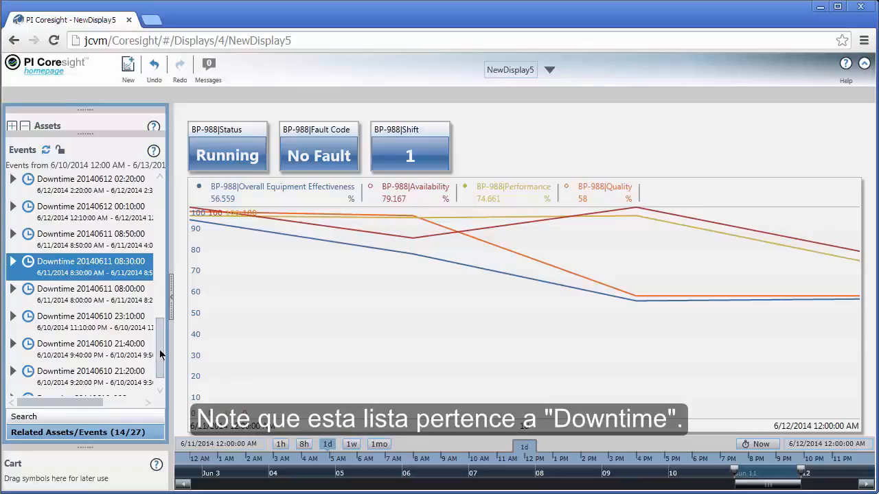
click(28, 263)
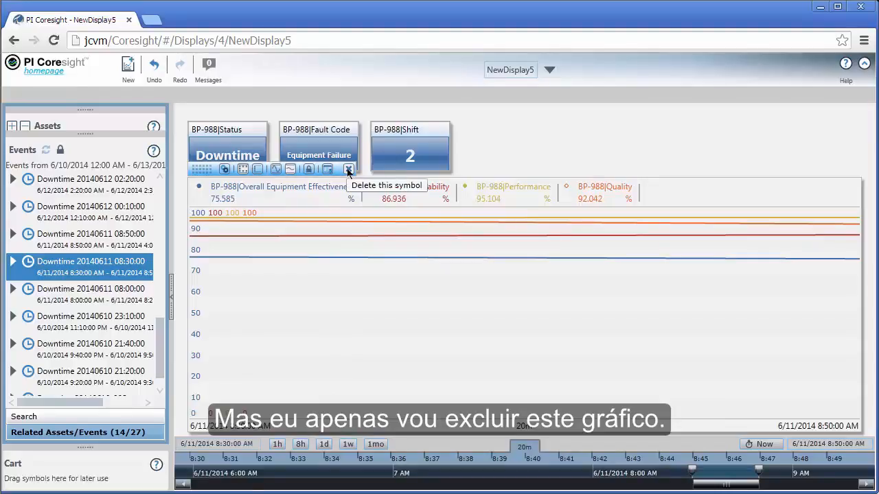
click(348, 170)
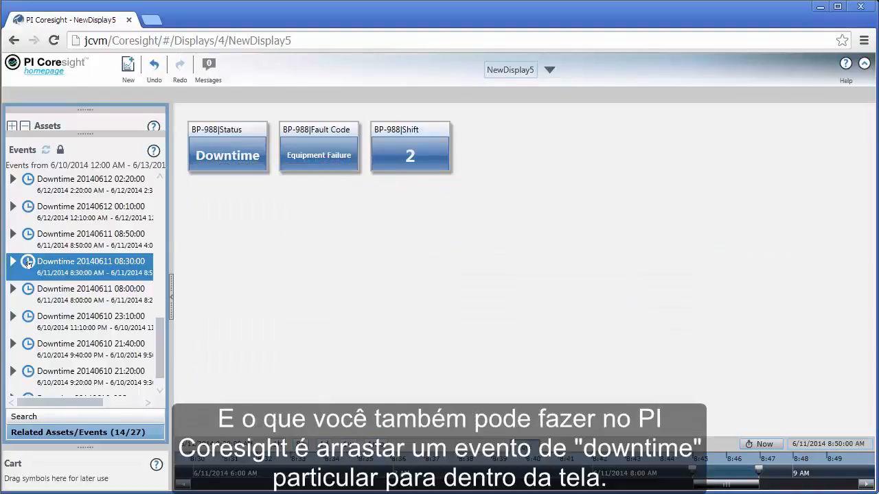
drag(42, 266, 225, 241)
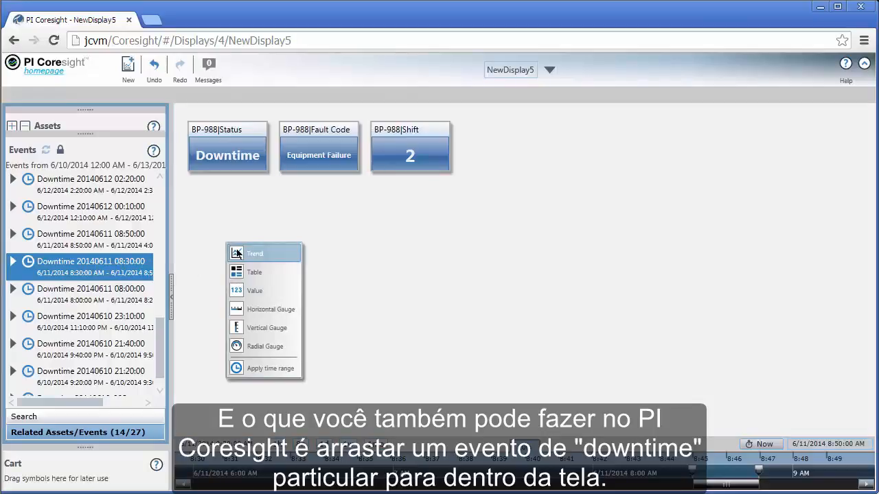
click(236, 254)
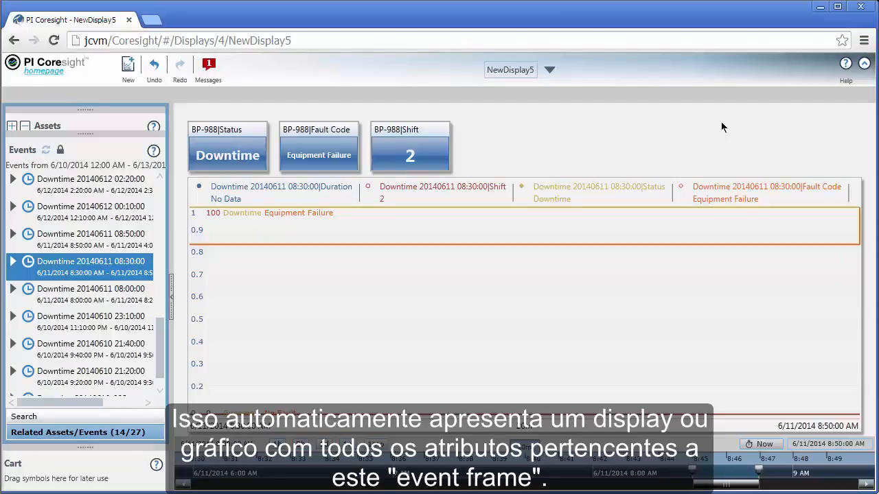
Remove the Duration, Shift and Status traces from the event trend, keeping only Fault Code.
mouse_move(340, 197)
click(199, 198)
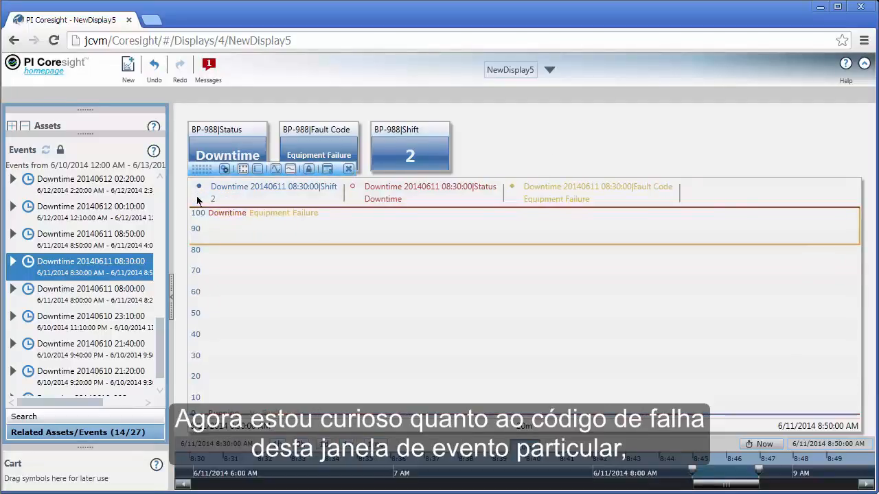
click(198, 198)
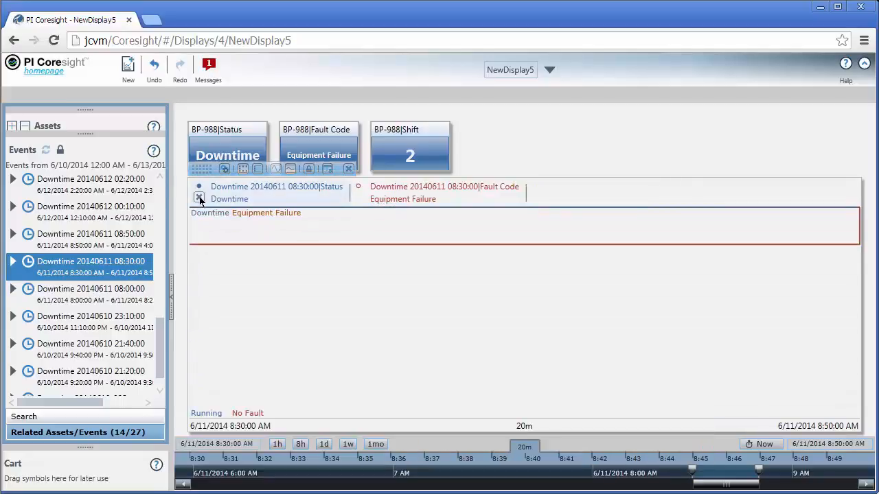
click(199, 198)
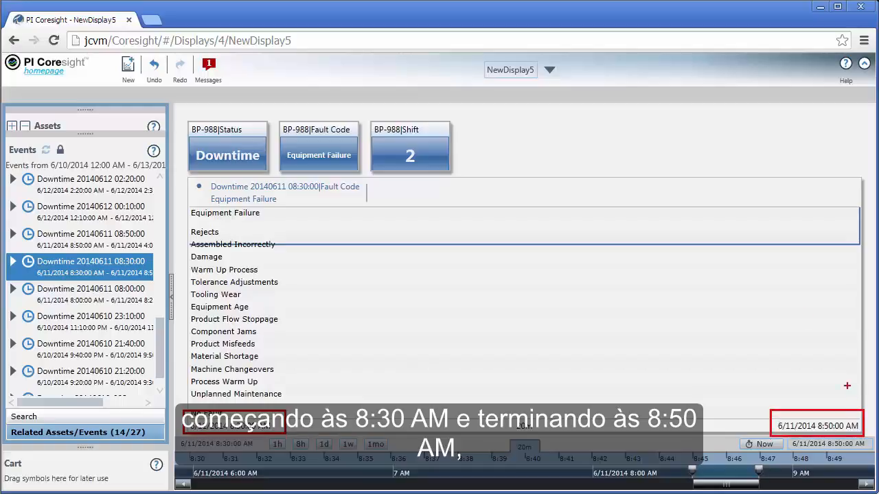
click(562, 242)
drag(562, 241, 389, 247)
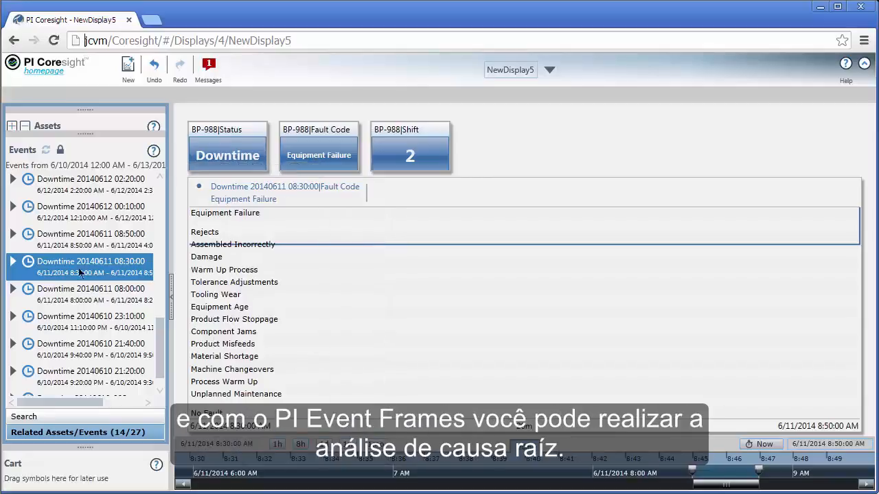
click(12, 263)
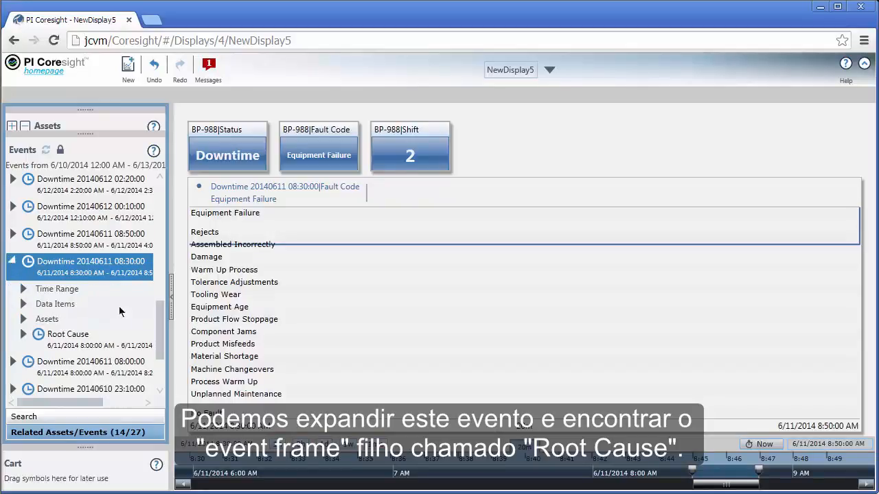
scroll(162, 327, down, 2)
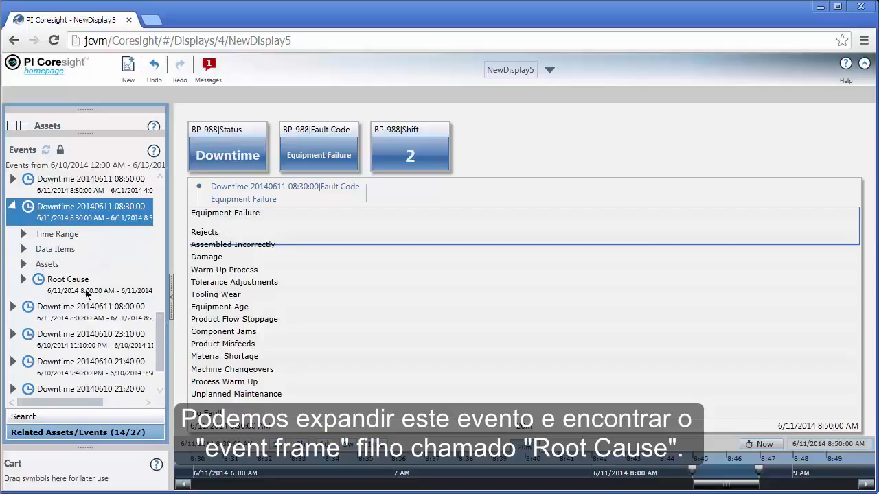